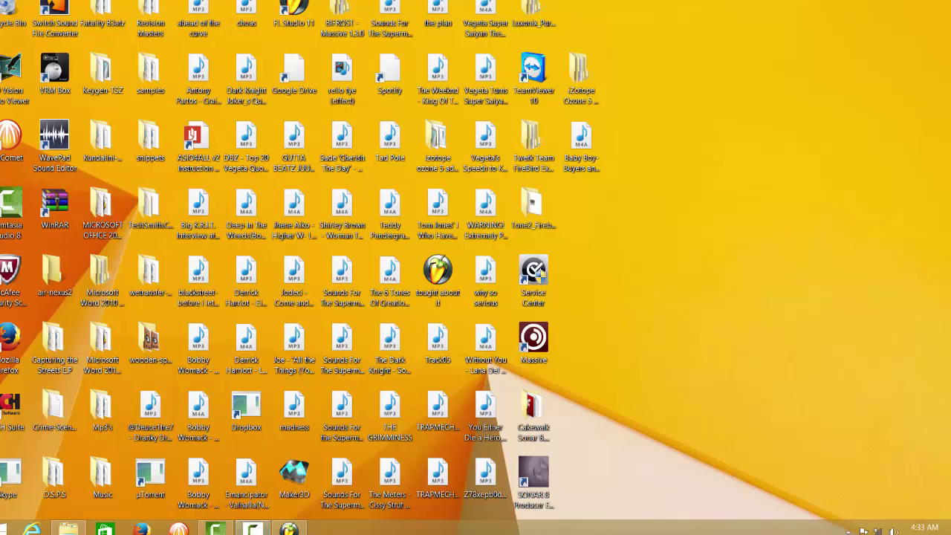
Step: Switch to the Fool's Gold 166bpm project in FL Studio and fit the whole arrangement into the playlist view
left_click(252, 529)
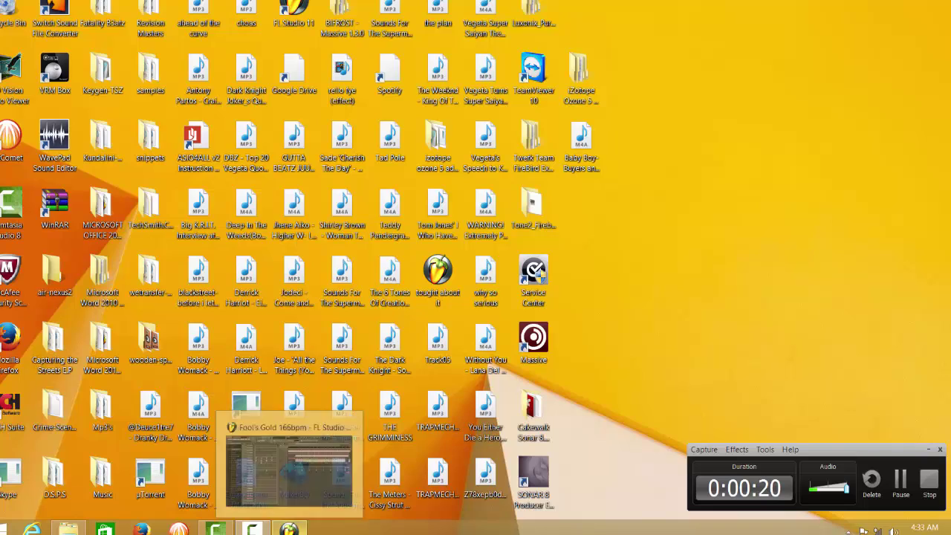
left_click(314, 517)
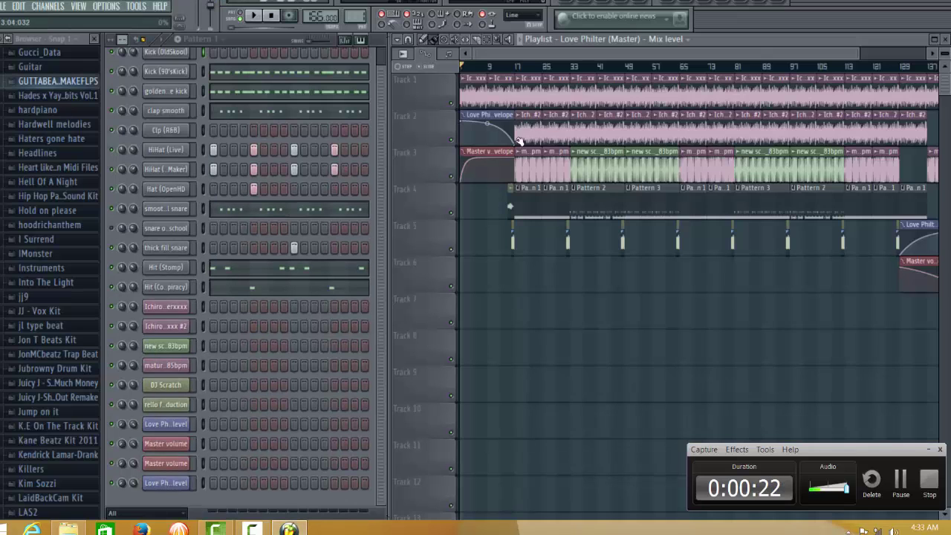
left_click_drag(859, 57, 897, 63)
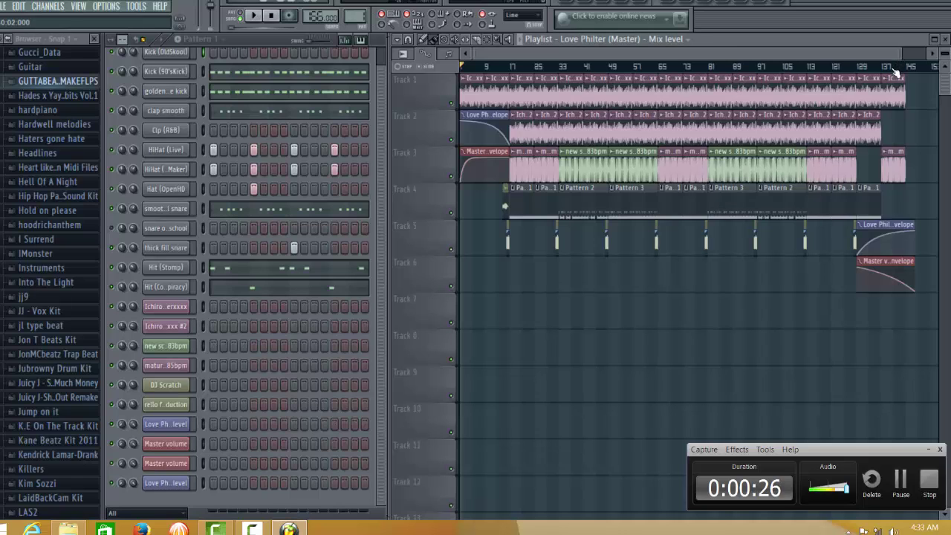
left_click_drag(379, 305, 382, 335)
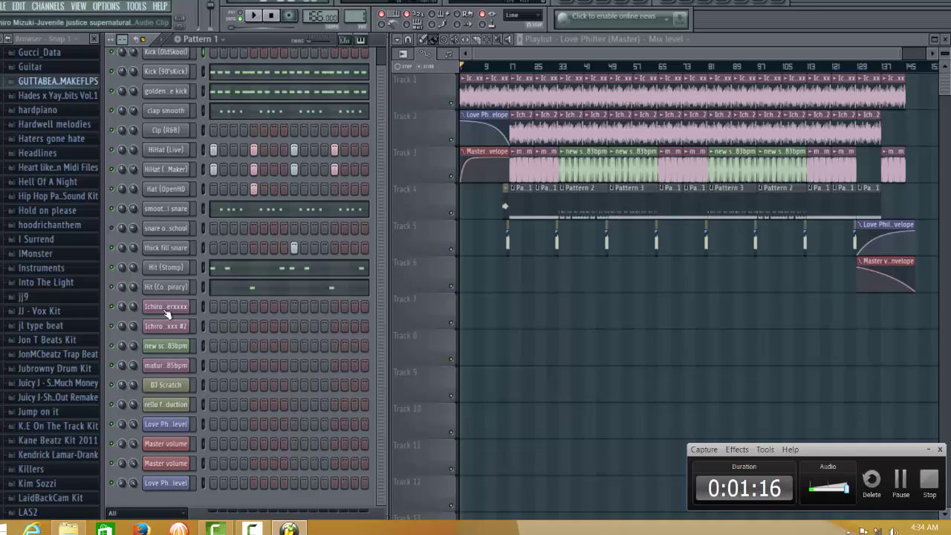
Step: Inspect the first Ichiro Mizuki sample's channel settings and its effects chain on mixer track 5, and close the mixer
left_click(168, 306)
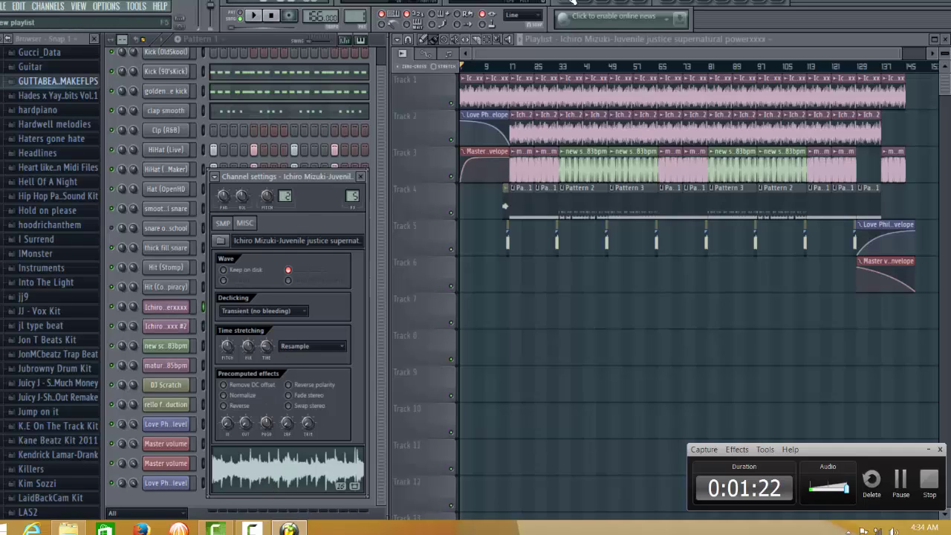
left_click(415, 13)
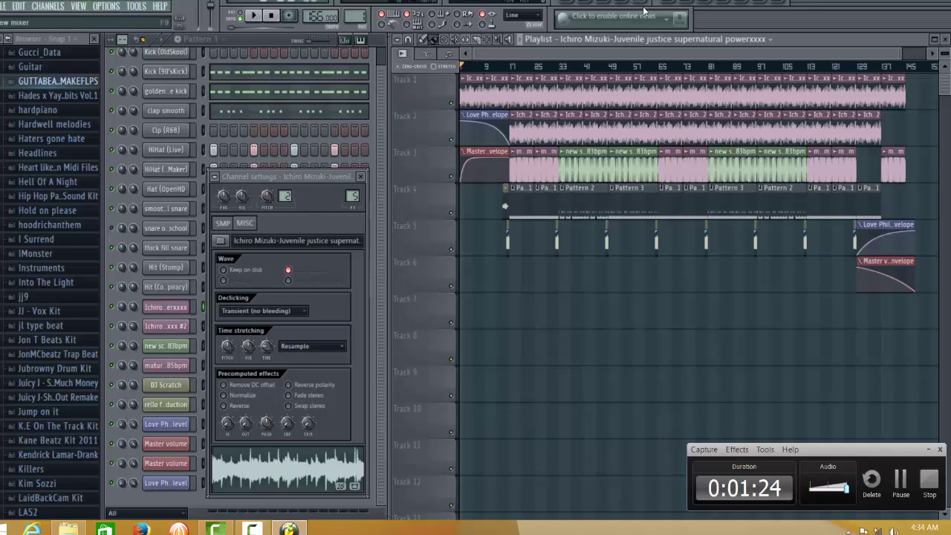
key("F9")
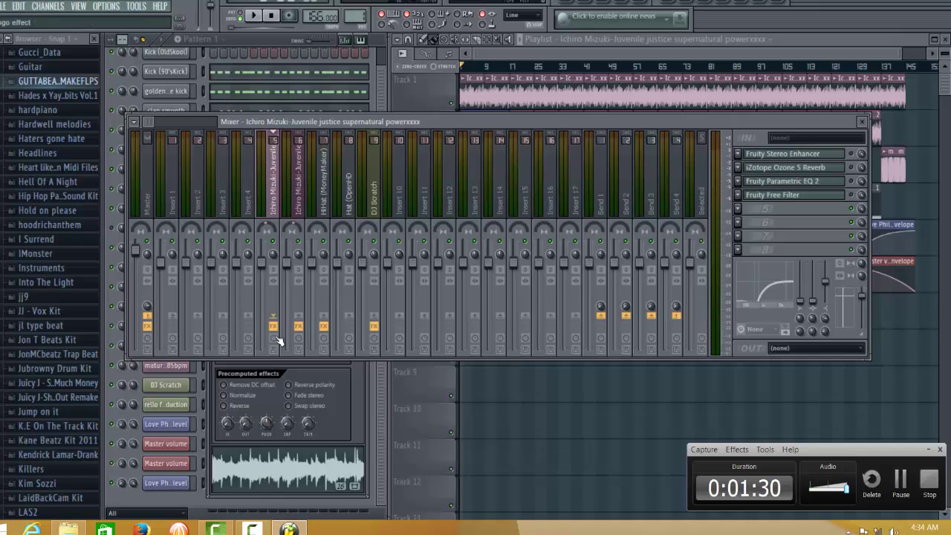
left_click_drag(382, 122, 643, 104)
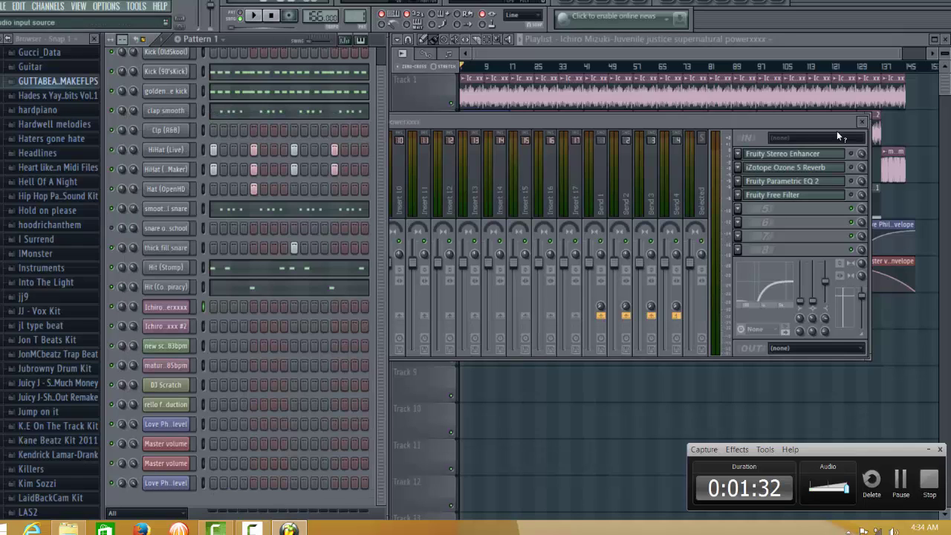
left_click(862, 121)
Step: Solo the first Ichiro Mizuki sample channel and audition it from about bar 17
left_click(515, 74)
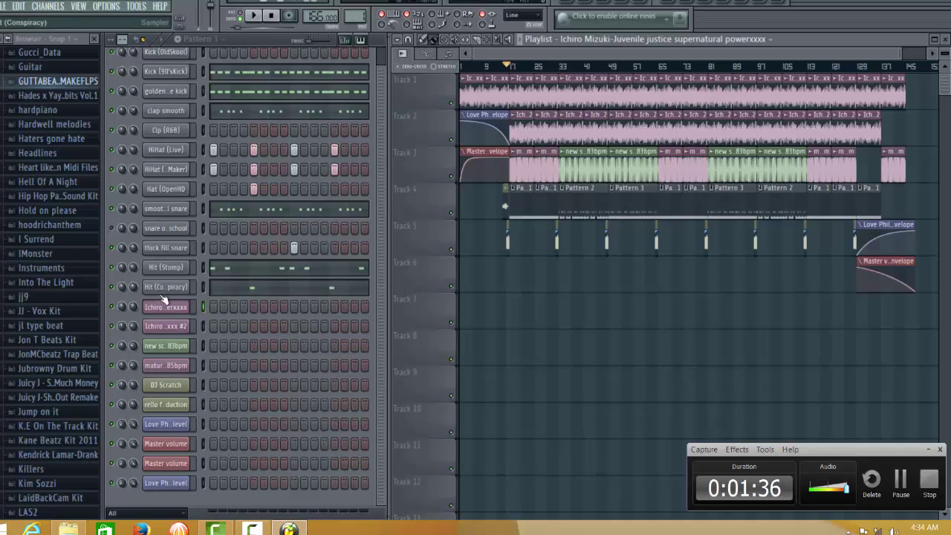
left_click(111, 306)
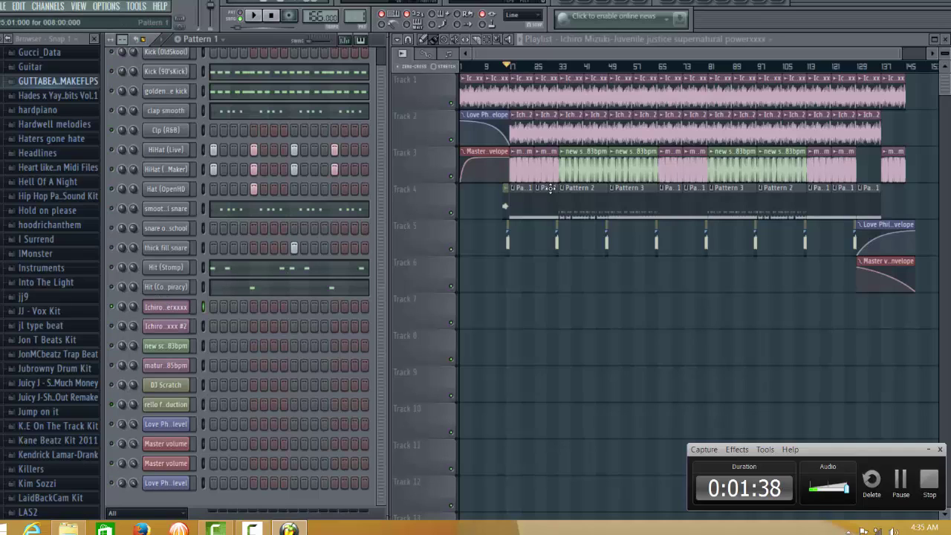
key("space")
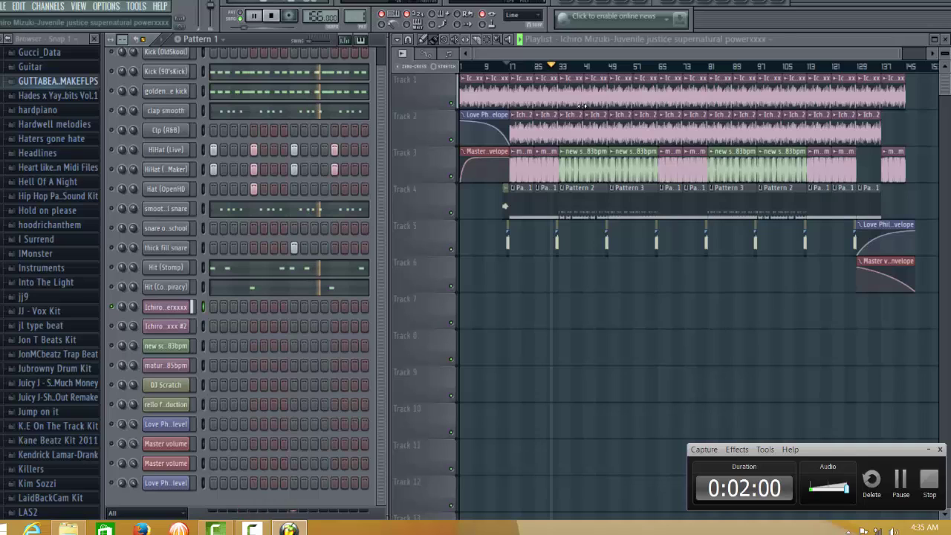
key("space")
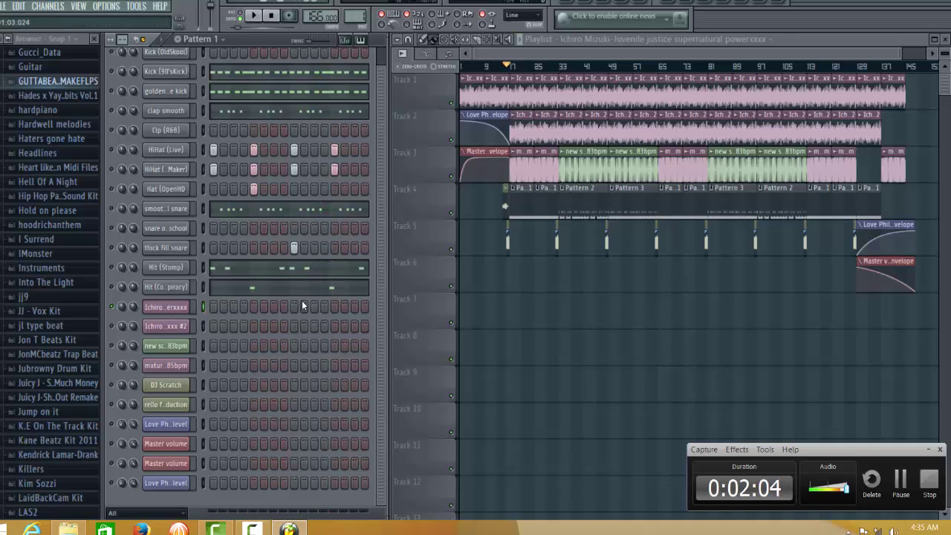
Step: Check the first sample's mixer effects again and view the channel settings of the Ichiro Mizuki #2 sample
left_click(638, 4)
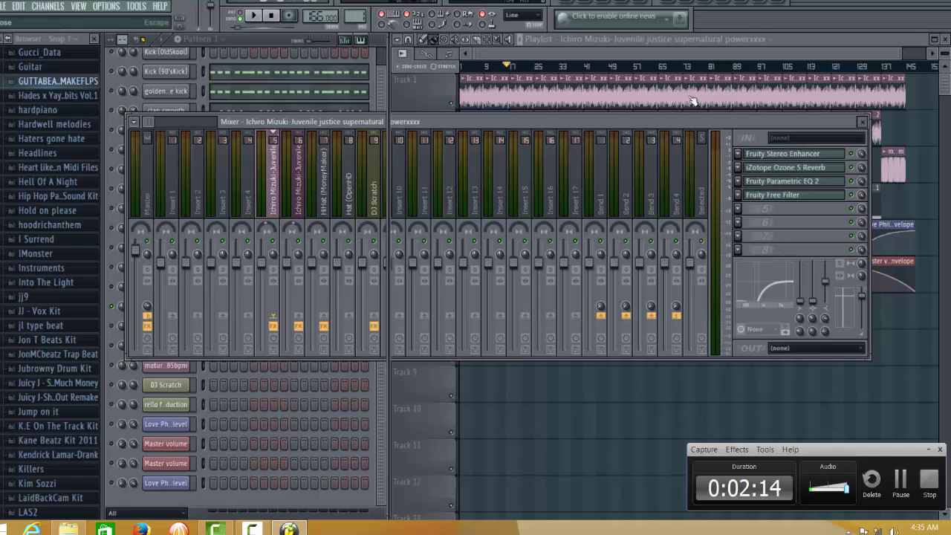
left_click(863, 122)
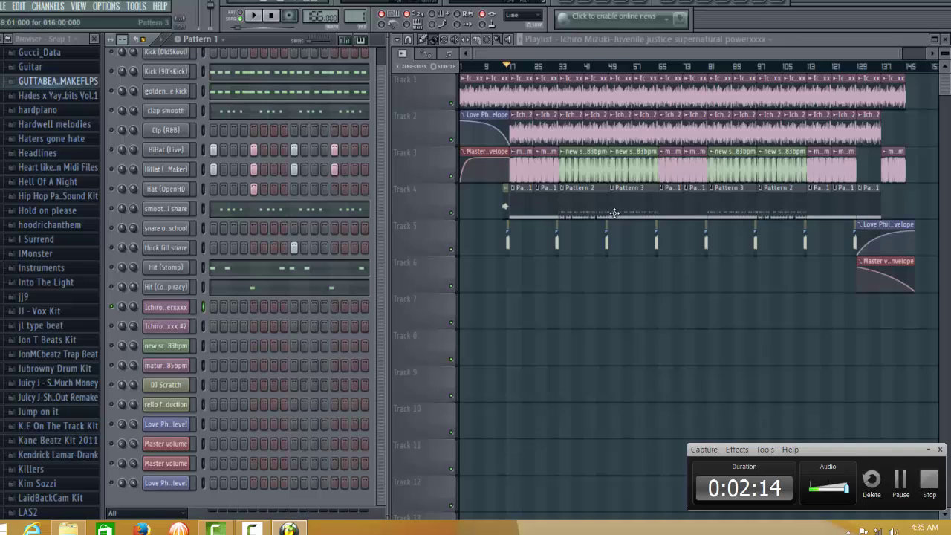
left_click(165, 332)
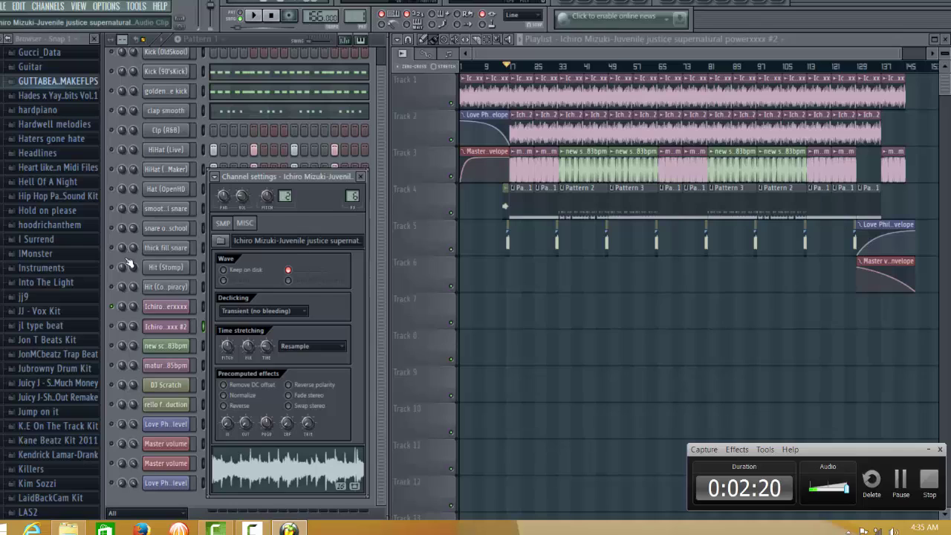
key("Escape")
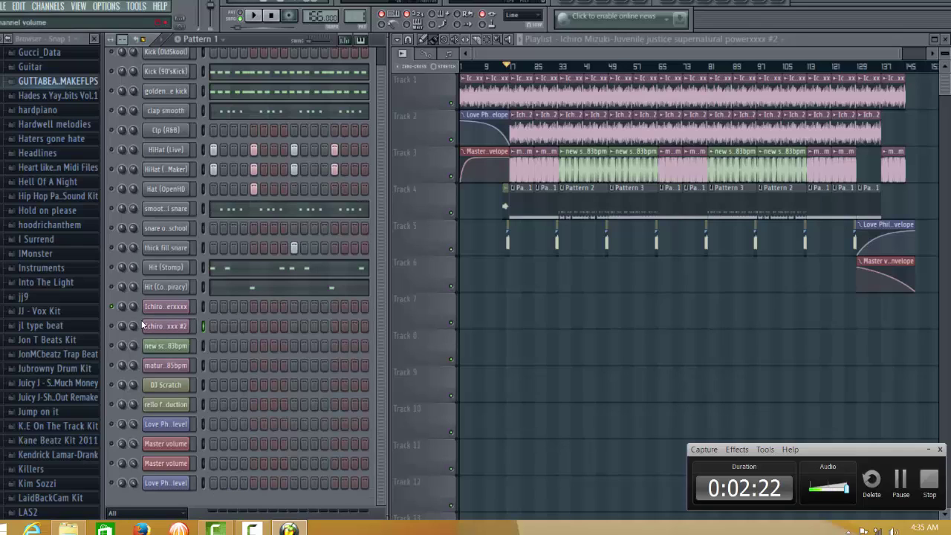
Step: Solo the Ichiro Mizuki #2 channel, select bars 17 to 33 in the playlist, and audition that section
left_click(112, 326)
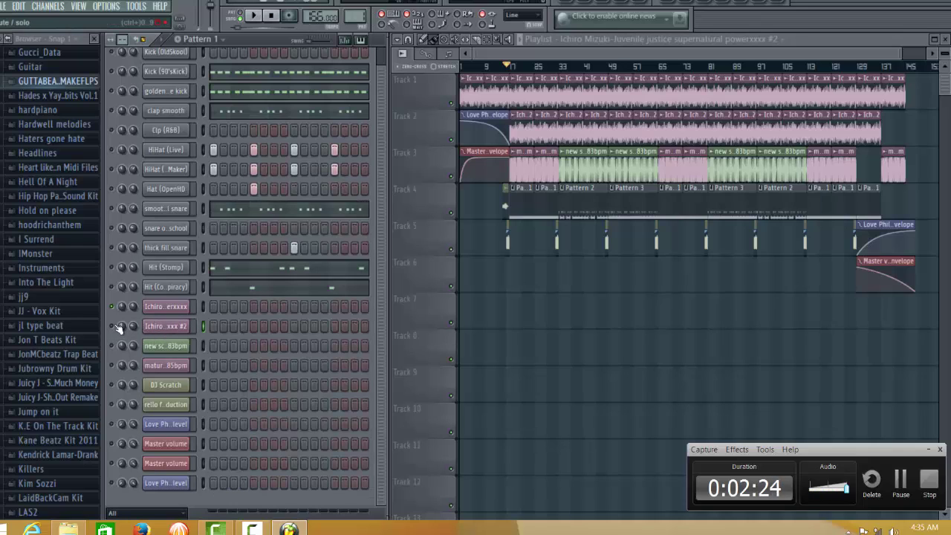
left_click(111, 307)
left_click_drag(510, 77, 562, 83)
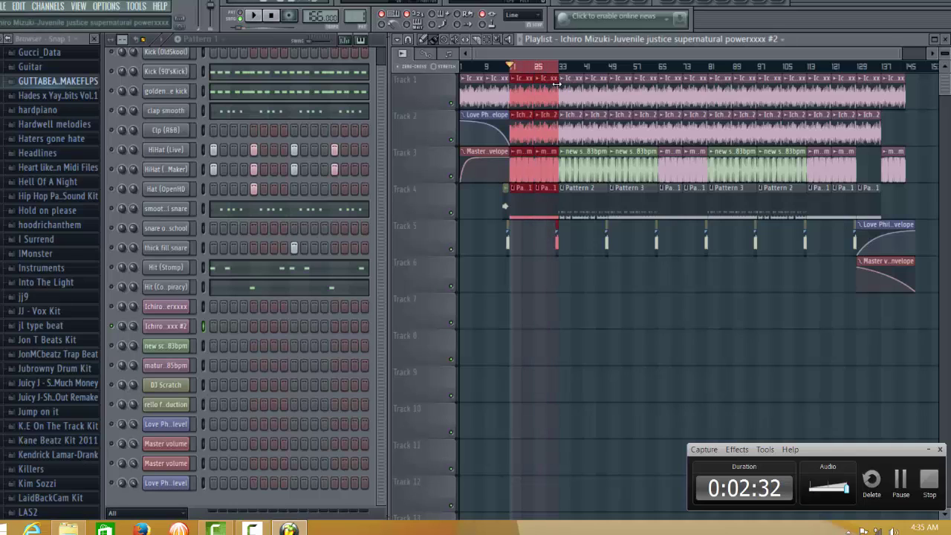
key("space")
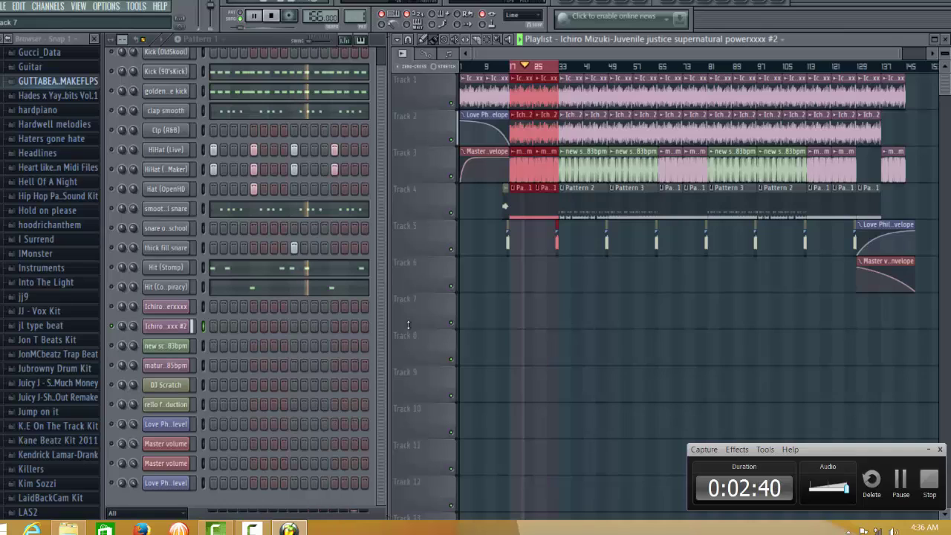
key("space")
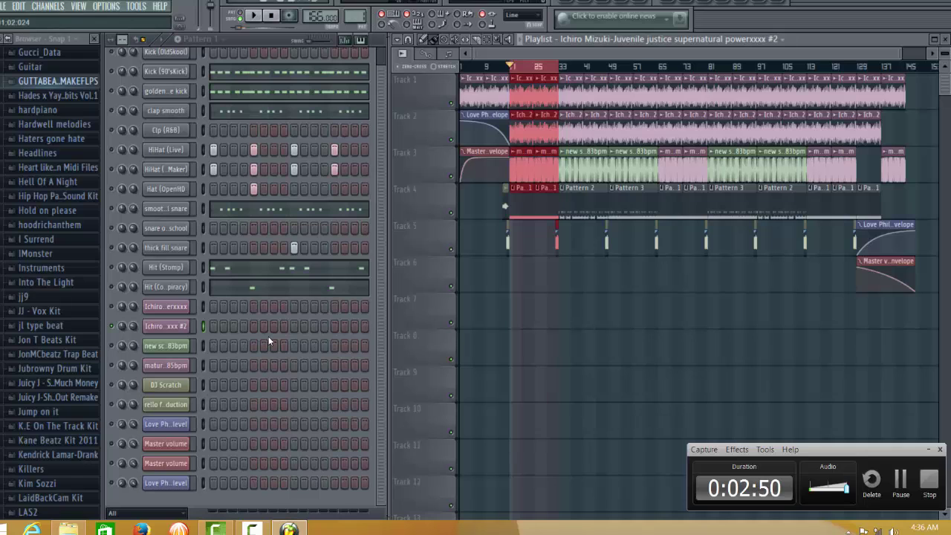
Step: Unmute the first Ichiro Mizuki channel so both sample layers are active together
scroll(384, 308, "up", 1)
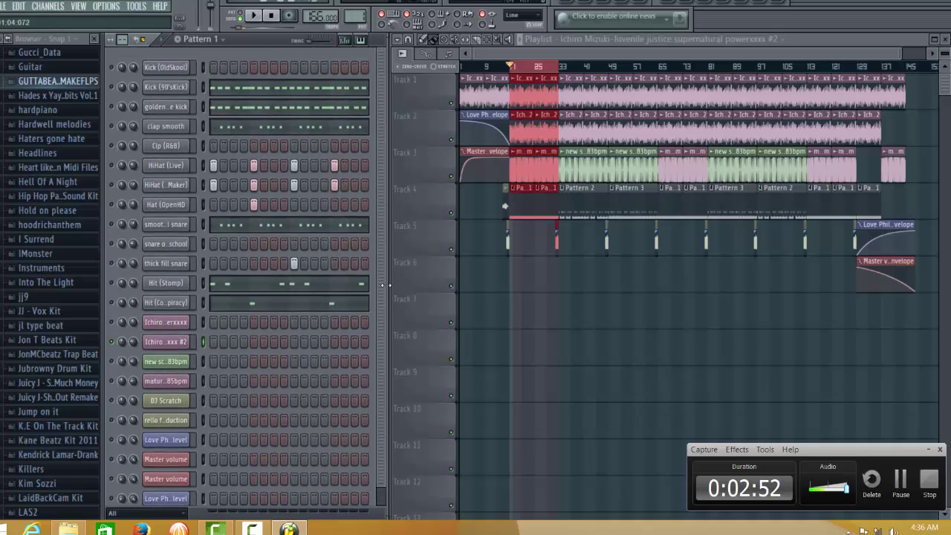
scroll(353, 318, "down", 1)
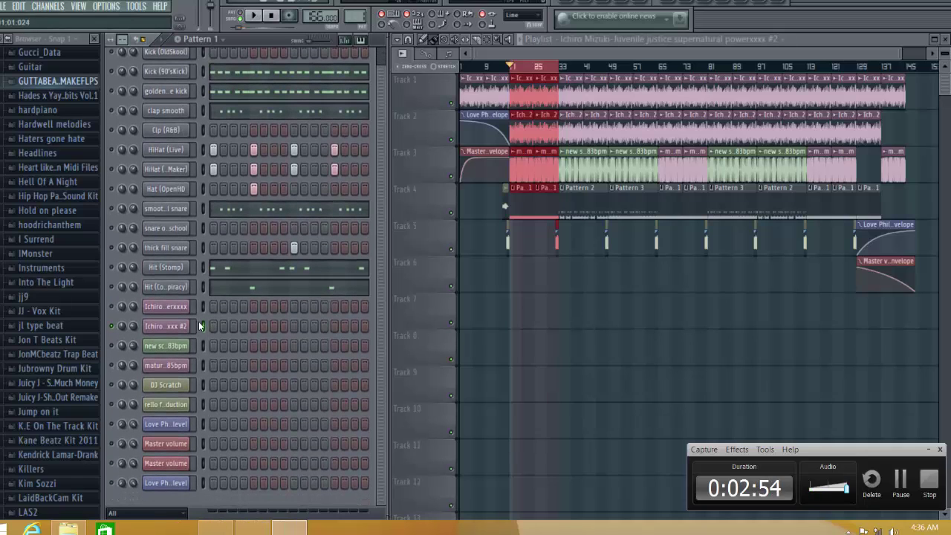
left_click(110, 306)
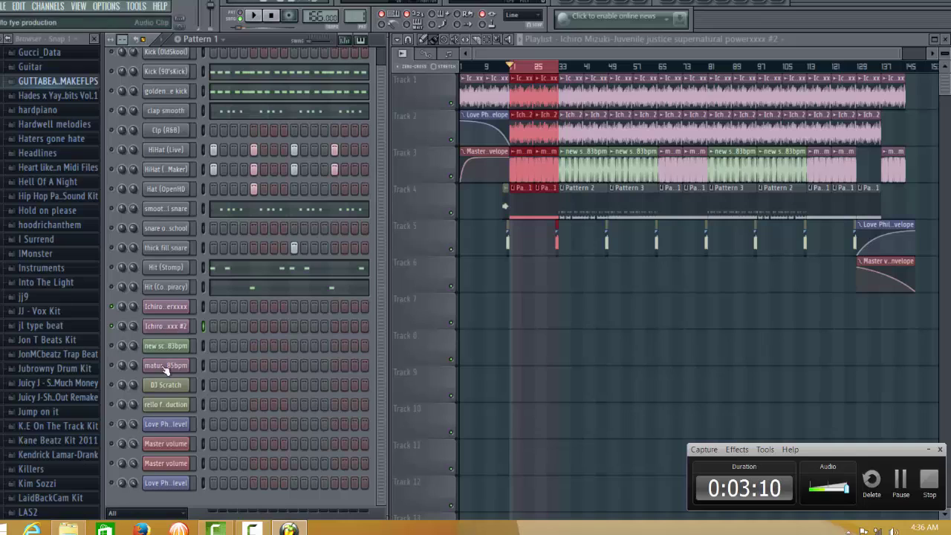
Step: Solo the 85bpm hip hop drums channel and audition it over the selected bars
left_click(111, 365, "ctrl")
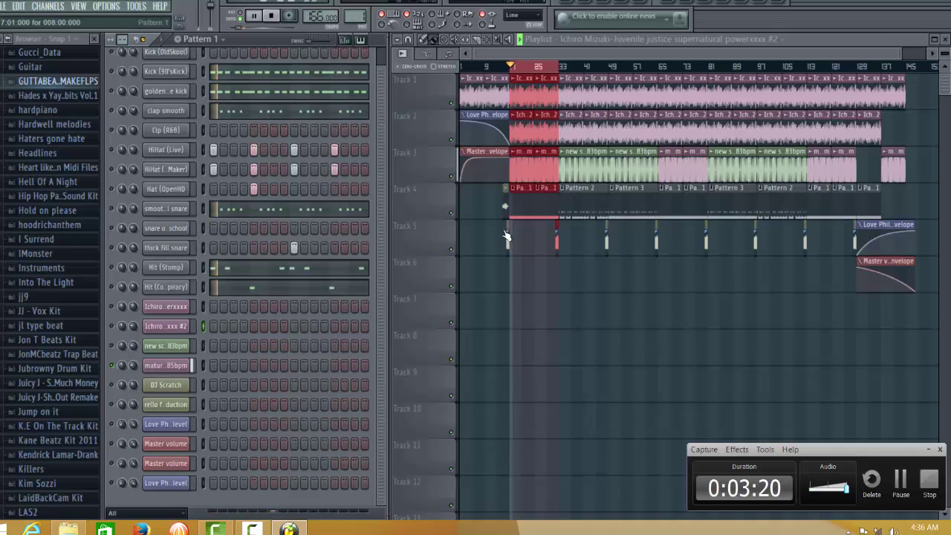
key("space")
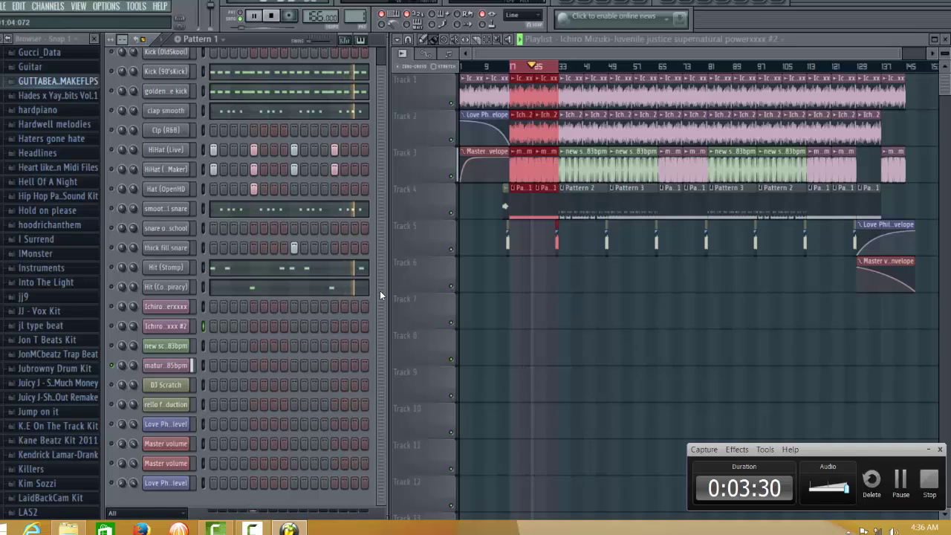
key("space")
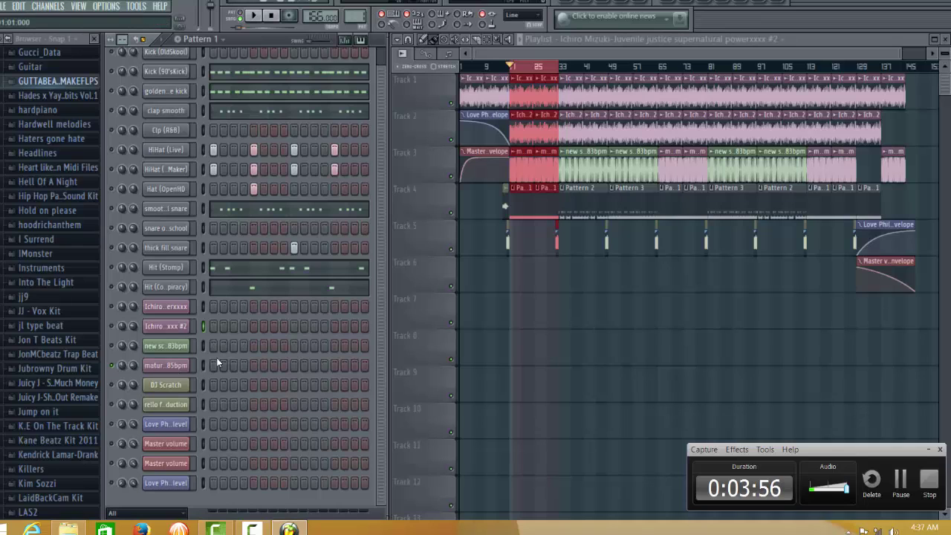
Step: Unmute the 90's and golden kicks, smooth clap, both hi-hats and smooth snare, auditioning them with and without the 85bpm drum loop
scroll(381, 347, "up", 1)
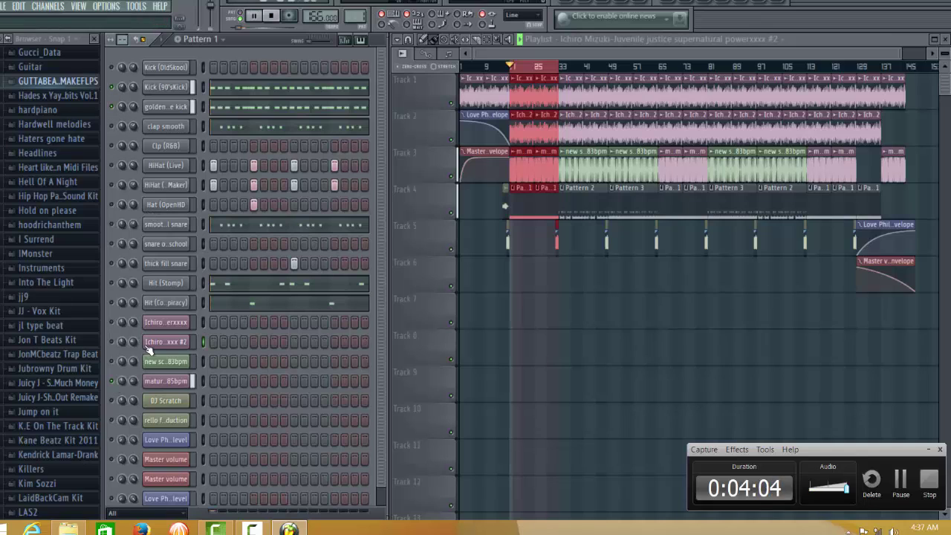
key("space")
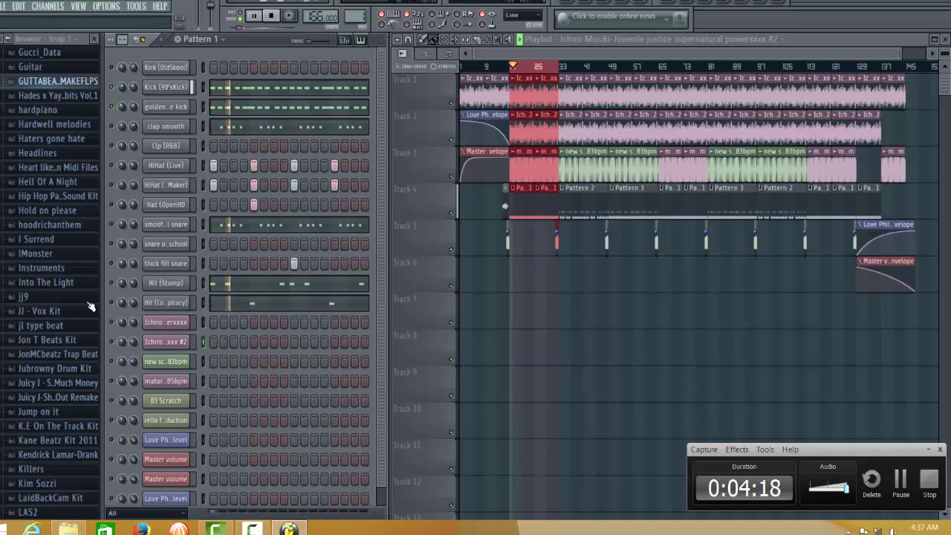
key("space")
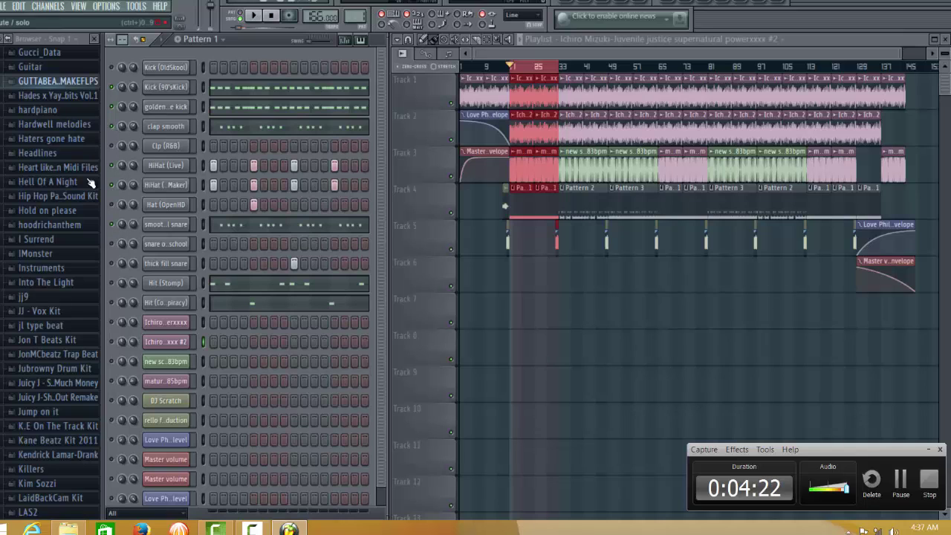
key("space")
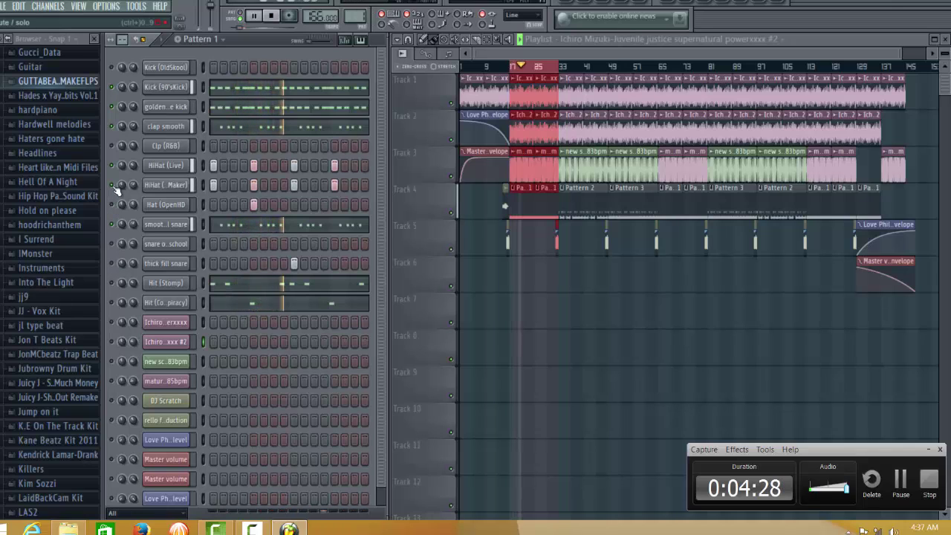
key("space")
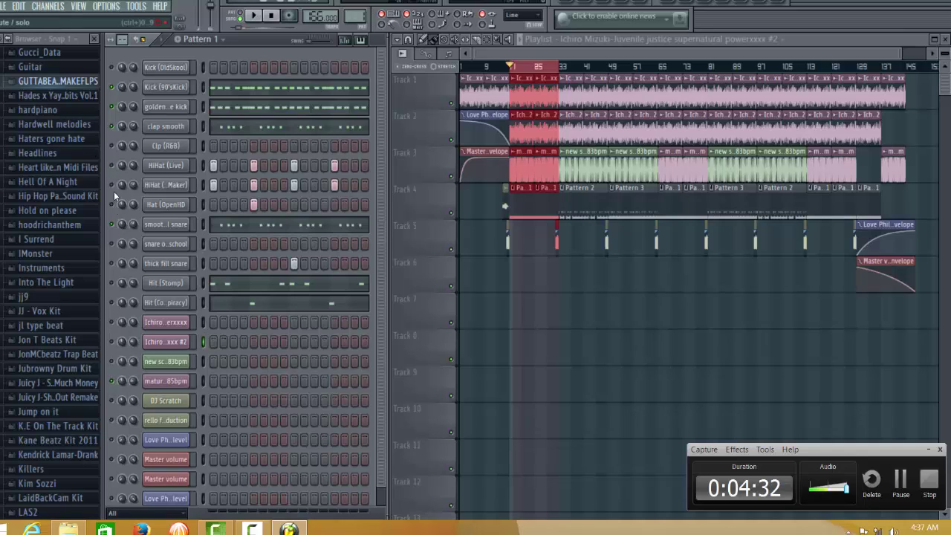
key("space")
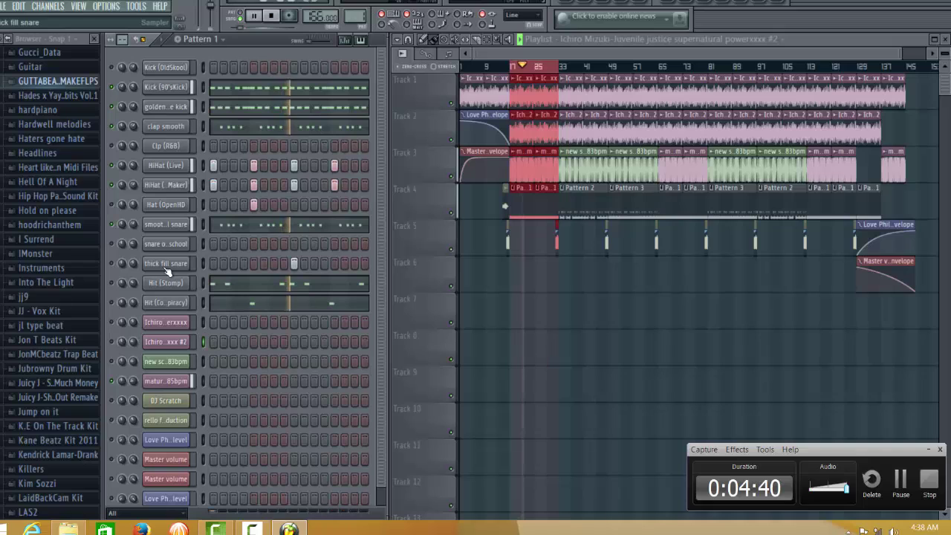
key("space")
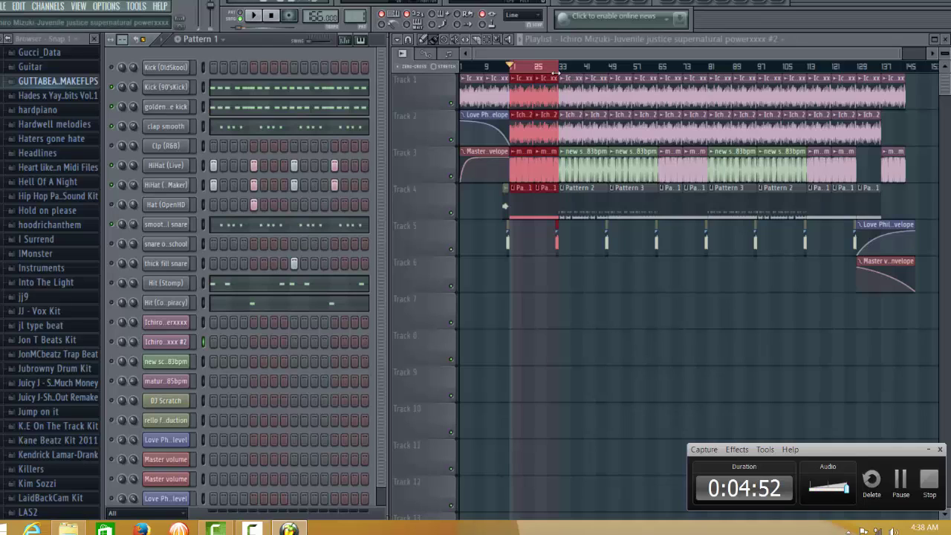
Step: Select the Pattern 2 section from bar 33 to about bar 49 and solo the green 83bpm drum loop channel
left_click_drag(562, 72, 600, 76)
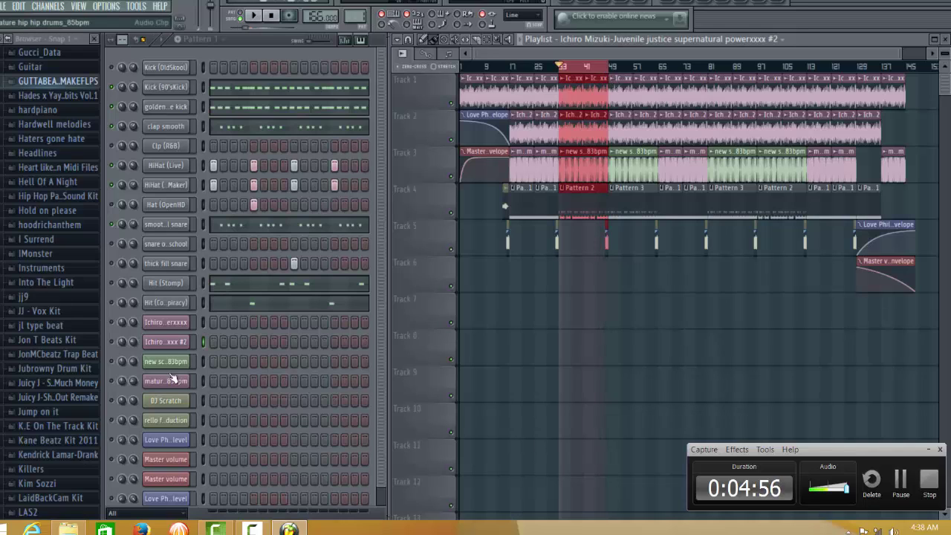
left_click(124, 362)
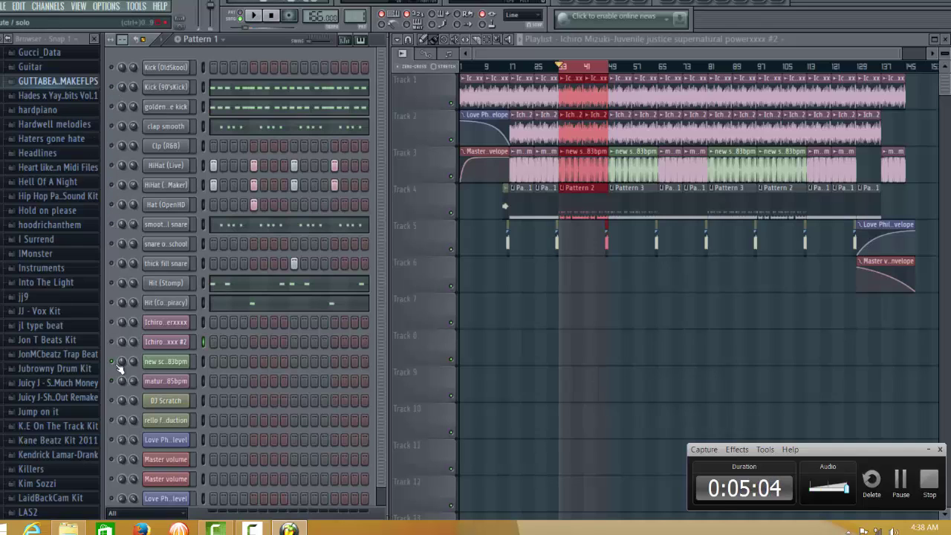
Step: Audition the 83bpm drum loop alone, and open Pattern 2 to audition its OldSkool kick channel
key("space")
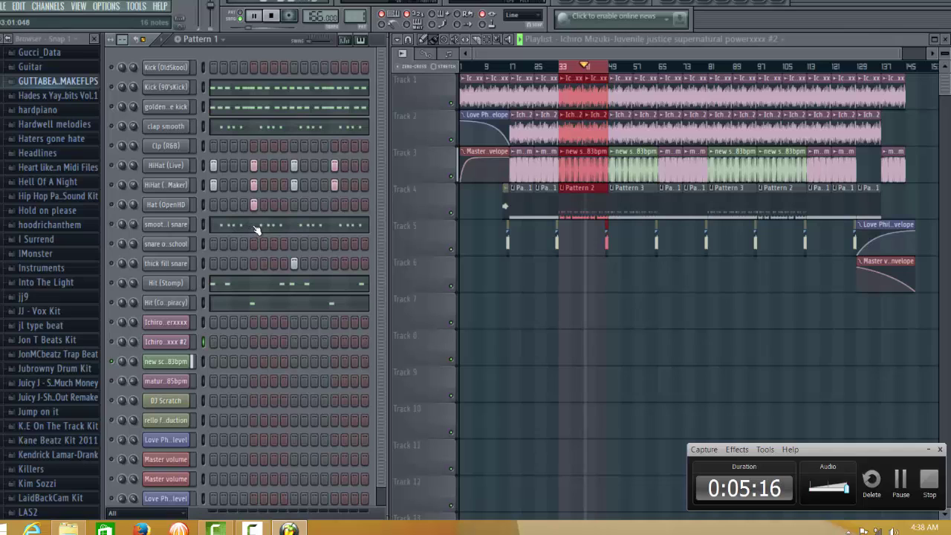
key("space")
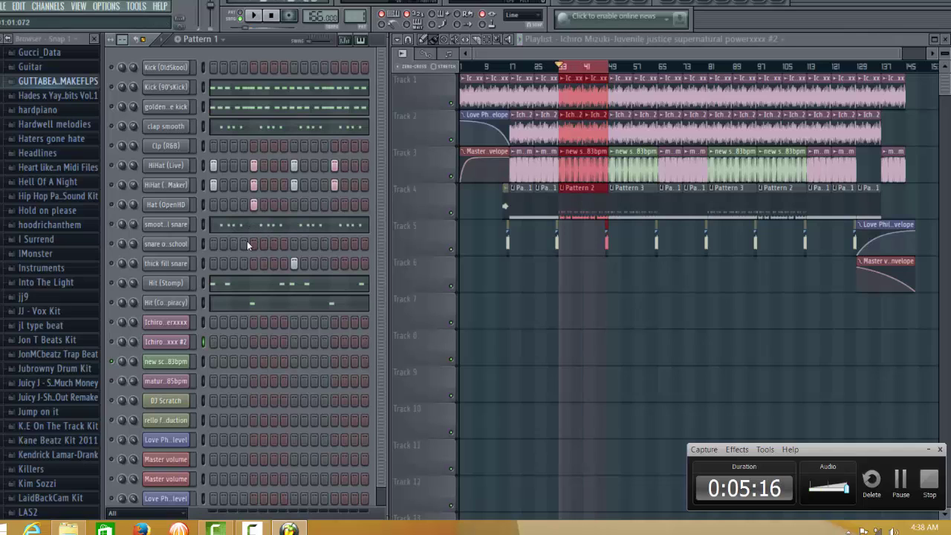
left_click(224, 41)
left_click(225, 69)
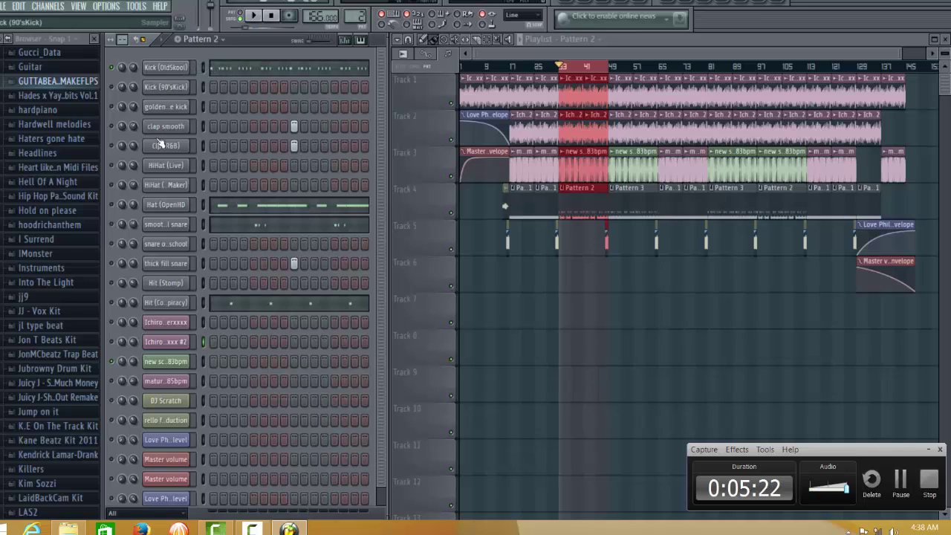
key("space")
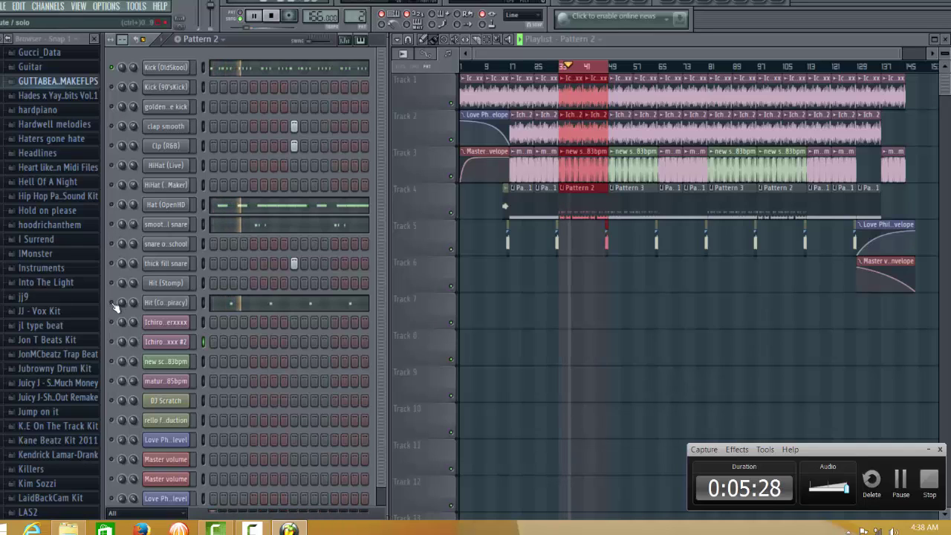
key("space")
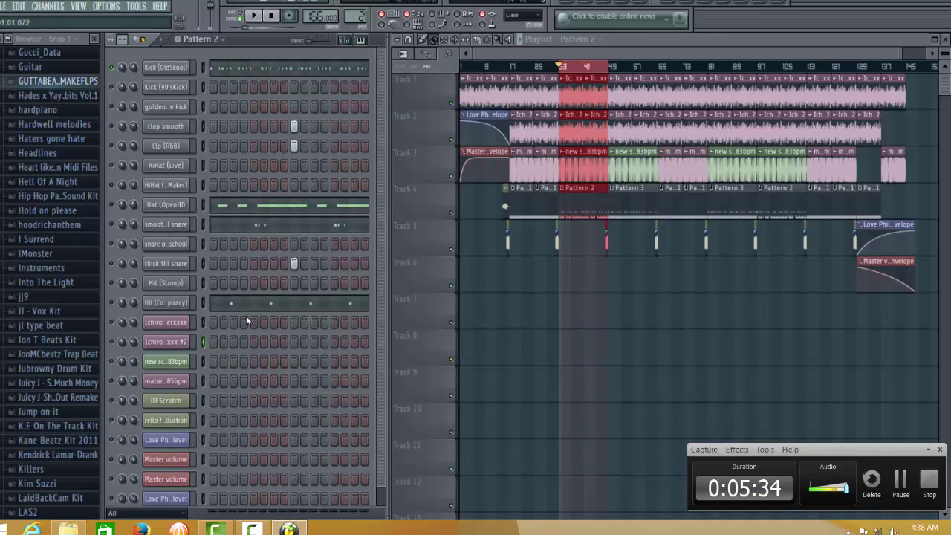
Step: Inspect the channel settings of both Ichiro Mizuki sample channels, including their mixer track assignments
scroll(375, 253, "down", 2)
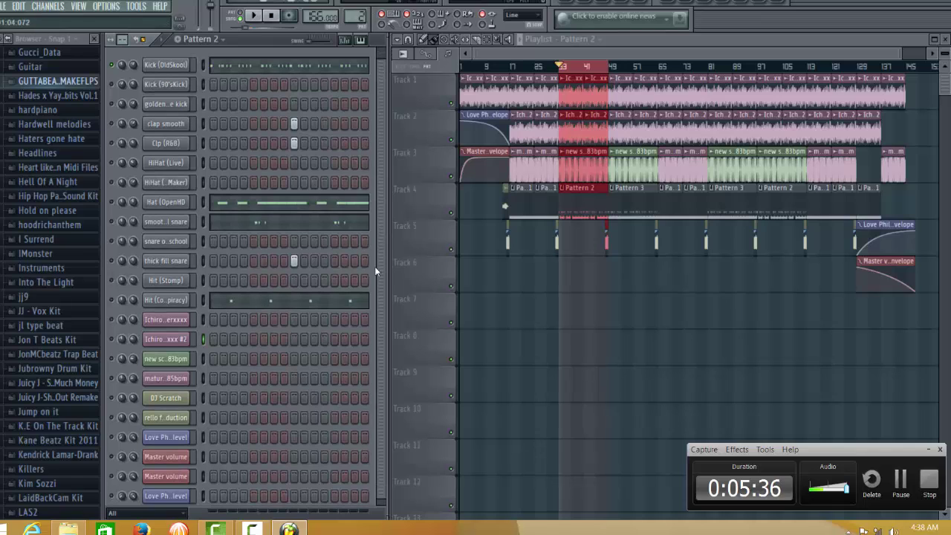
scroll(379, 230, "up", 2)
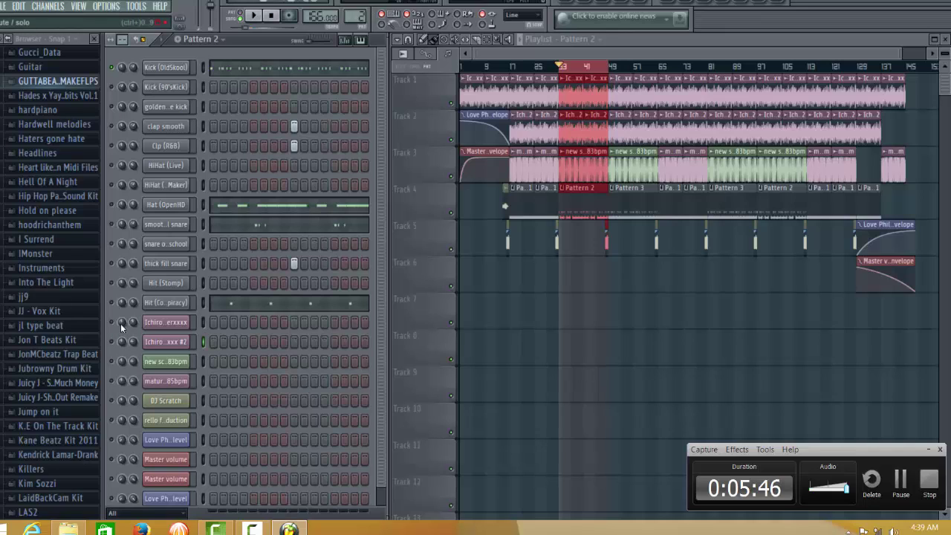
left_click(172, 325)
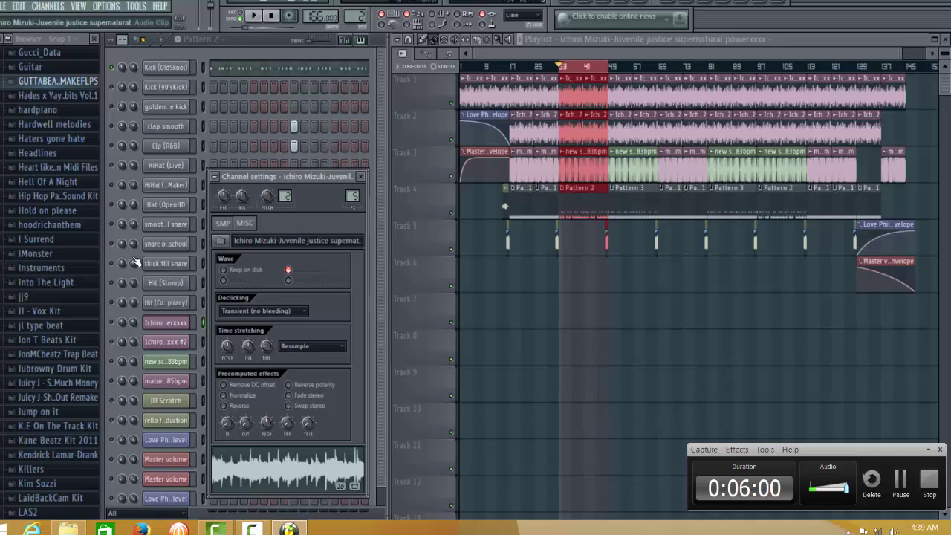
key("Down")
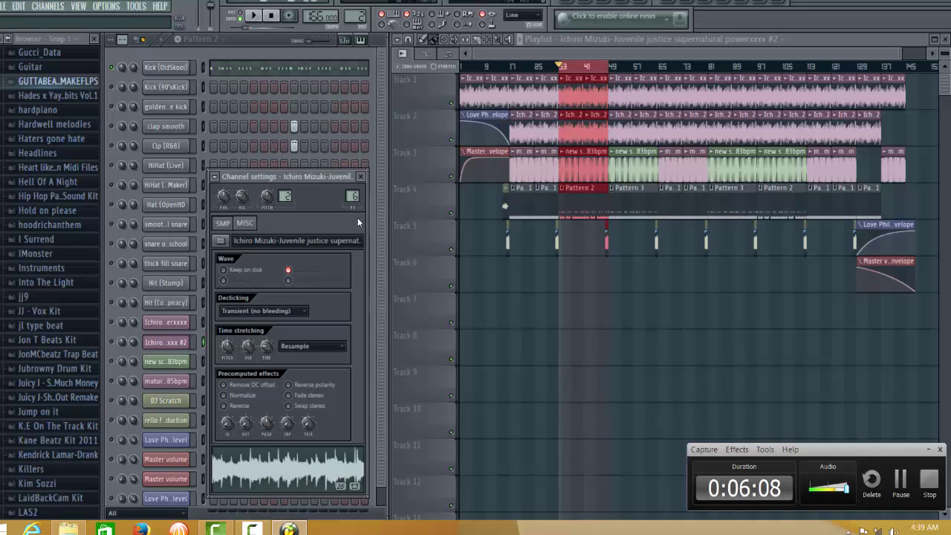
left_click(361, 176)
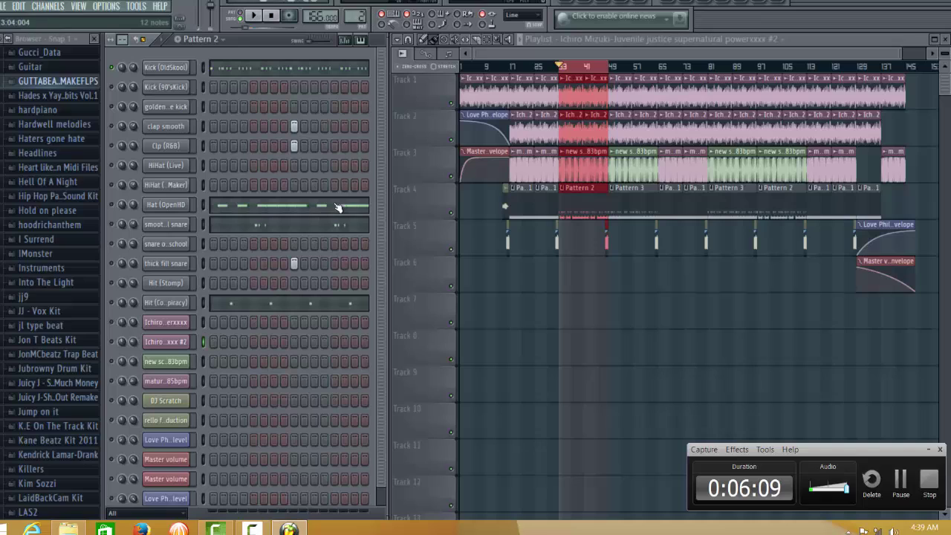
Step: Audition both Ichiro Mizuki sample channels together over the selected Pattern 2 section
left_click(113, 342)
key("space")
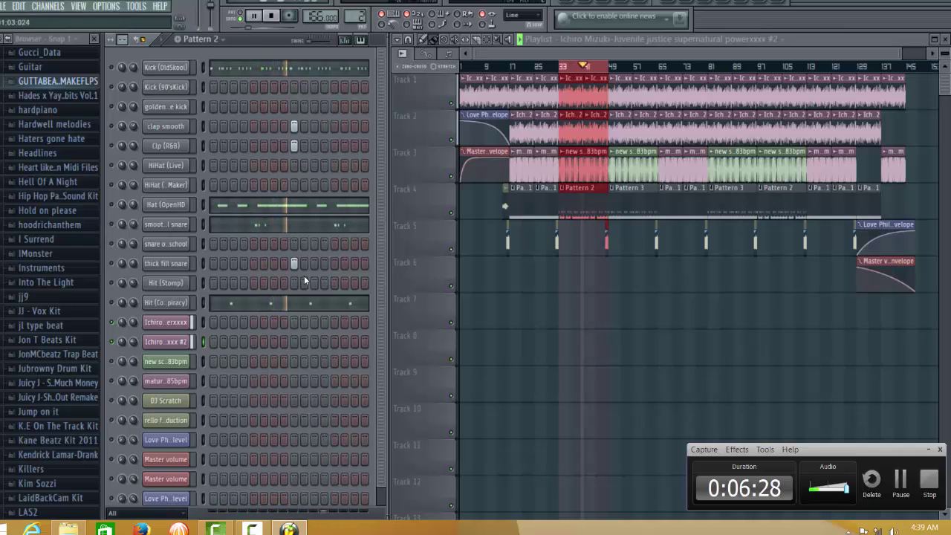
key("space")
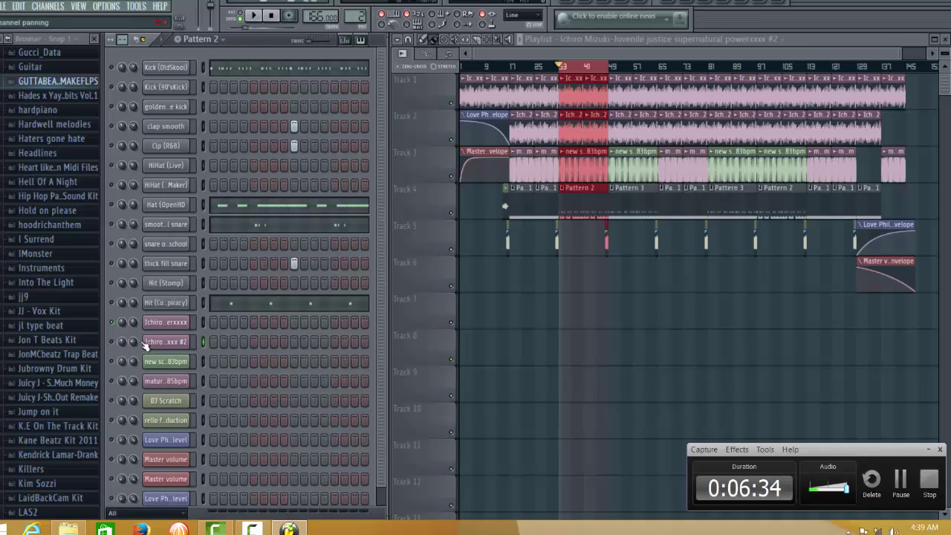
Step: Audition the first Ichiro Mizuki channel and Ichiro Mizuki #2 separately to compare the two sample layers
key("space")
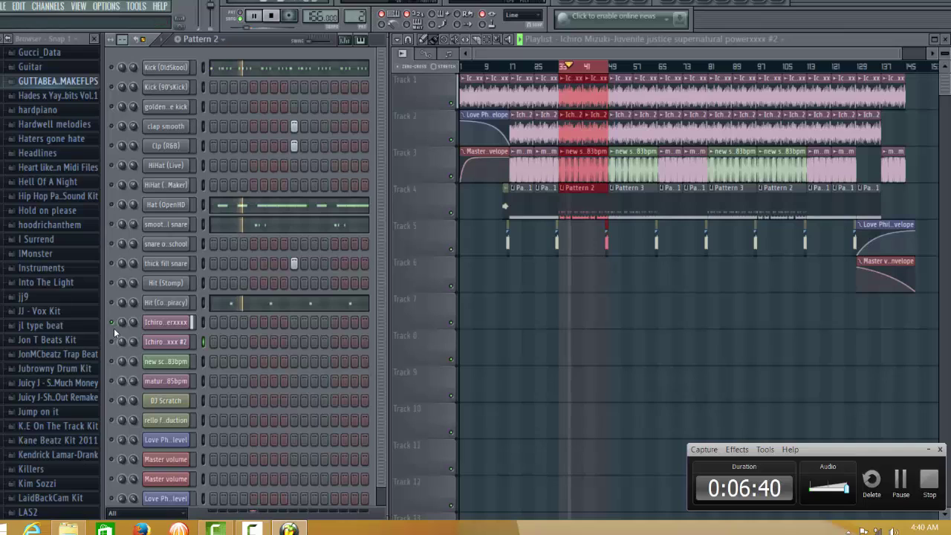
key("space")
left_click(114, 342)
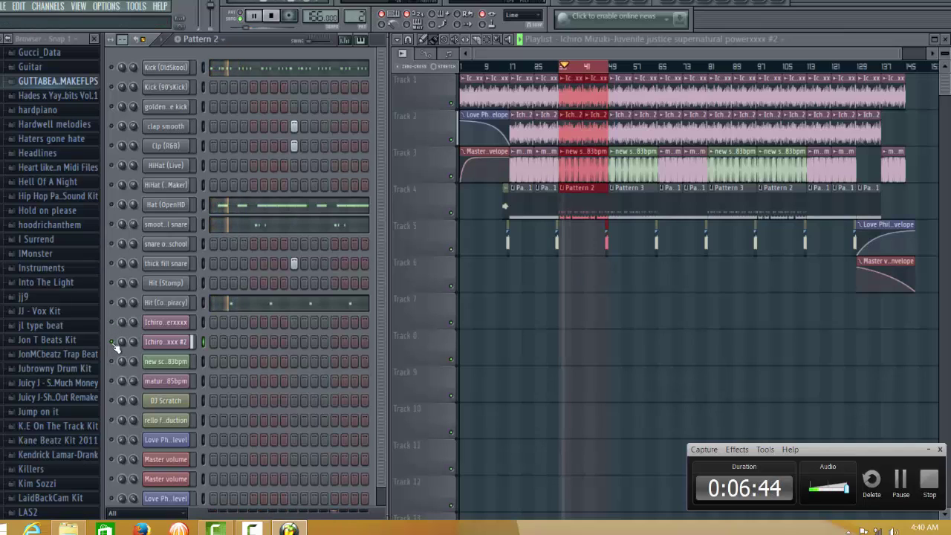
key("space")
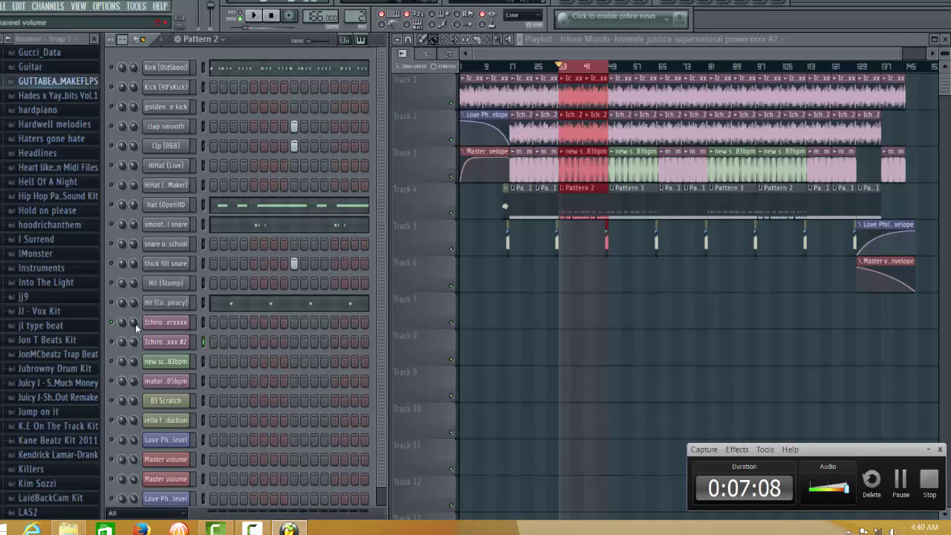
Step: Examine the Fruity Parametric EQ 2 curve on the first Ichiro Mizuki mixer track and the second sample's channel settings
left_click_drag(133, 325, 133, 349)
left_click_drag(380, 262, 384, 223)
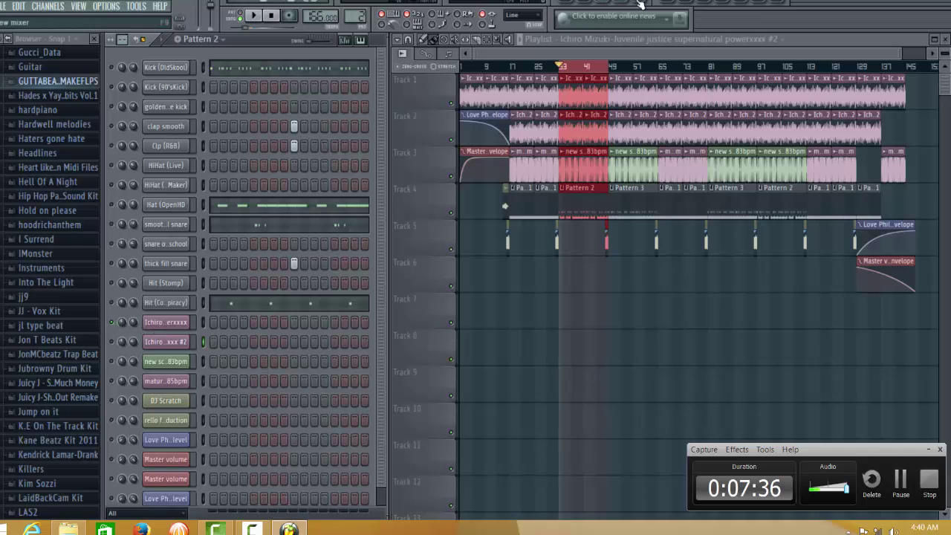
key("F9")
left_click(280, 194)
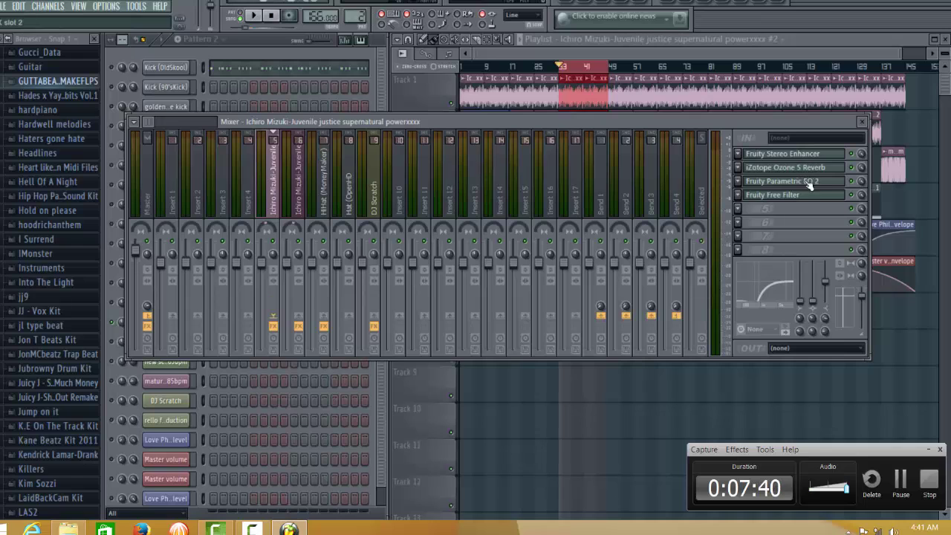
left_click(773, 182)
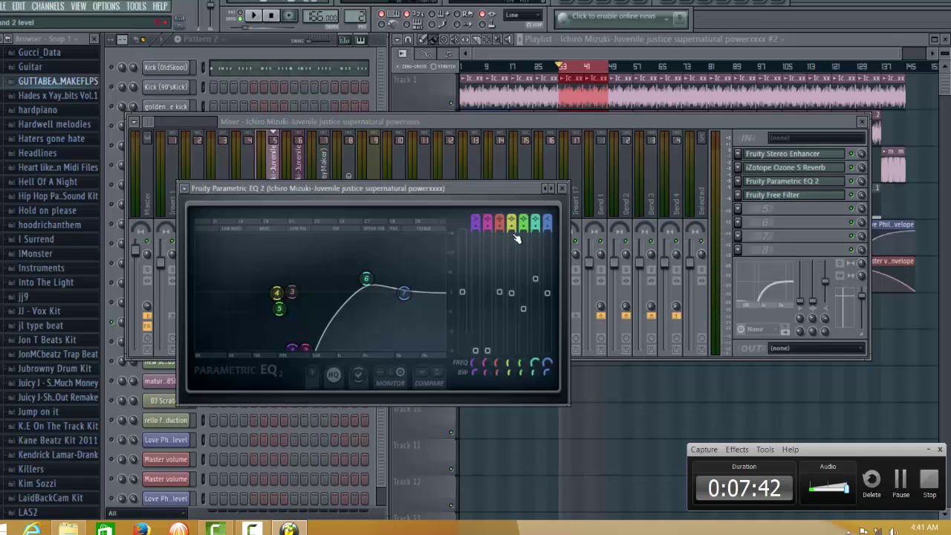
left_click(563, 188)
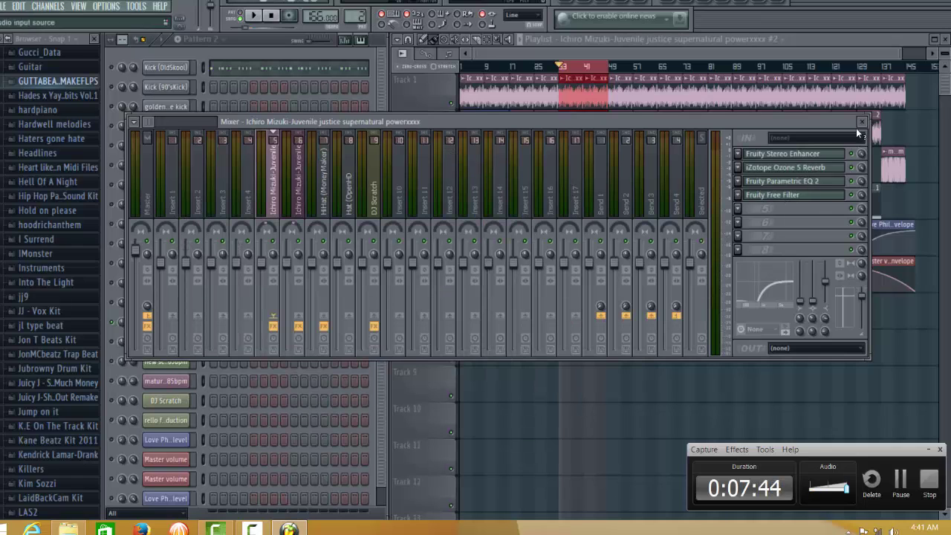
left_click(861, 121)
left_click(165, 342)
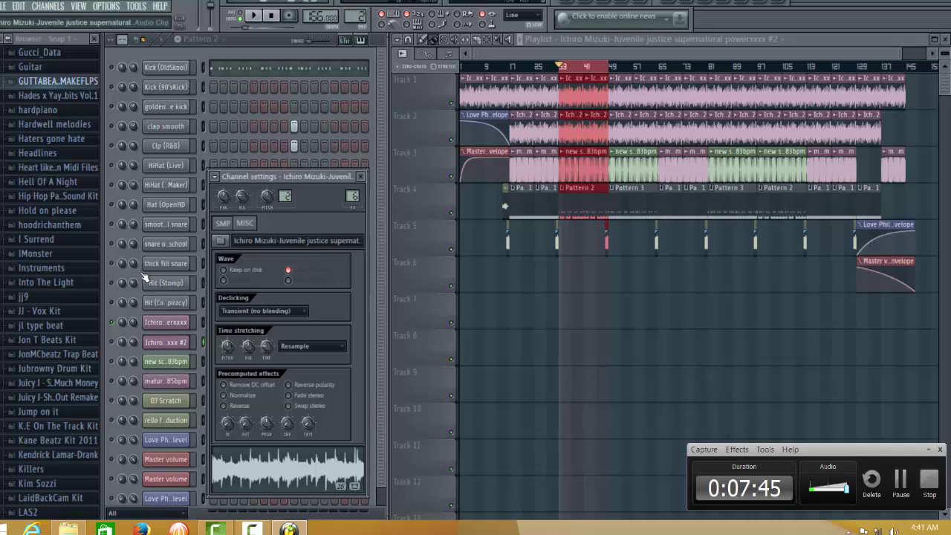
left_click(360, 177)
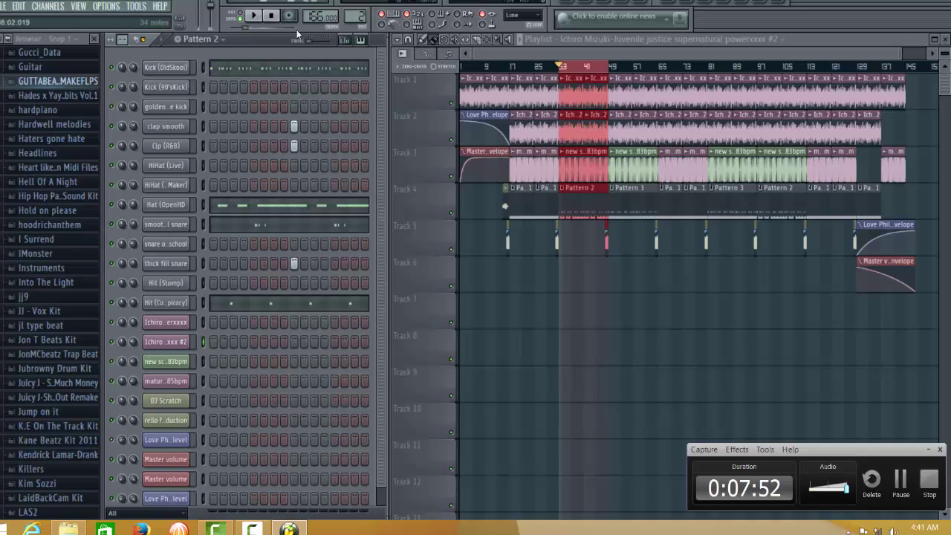
Step: Clear the bar selection and audition the arrangement from bar 1 with every channel active
left_click(461, 68)
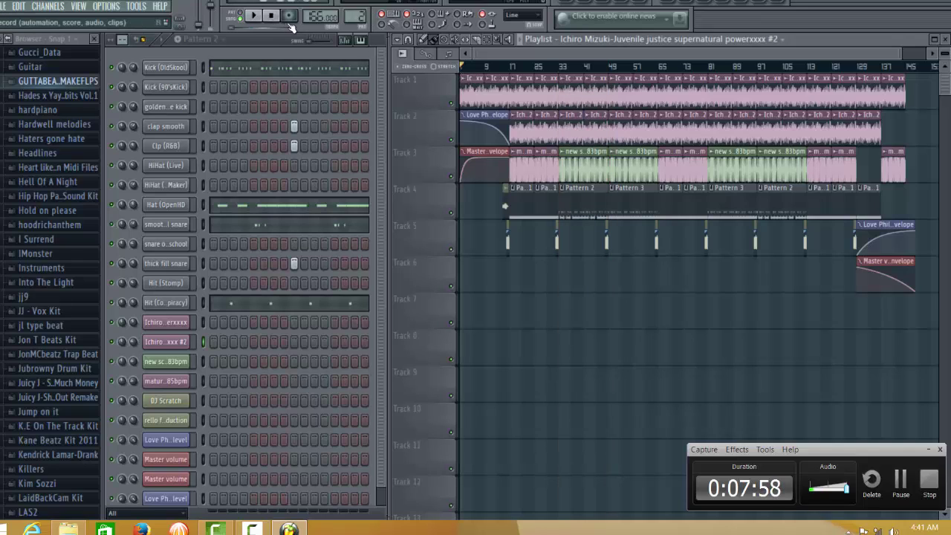
key("space")
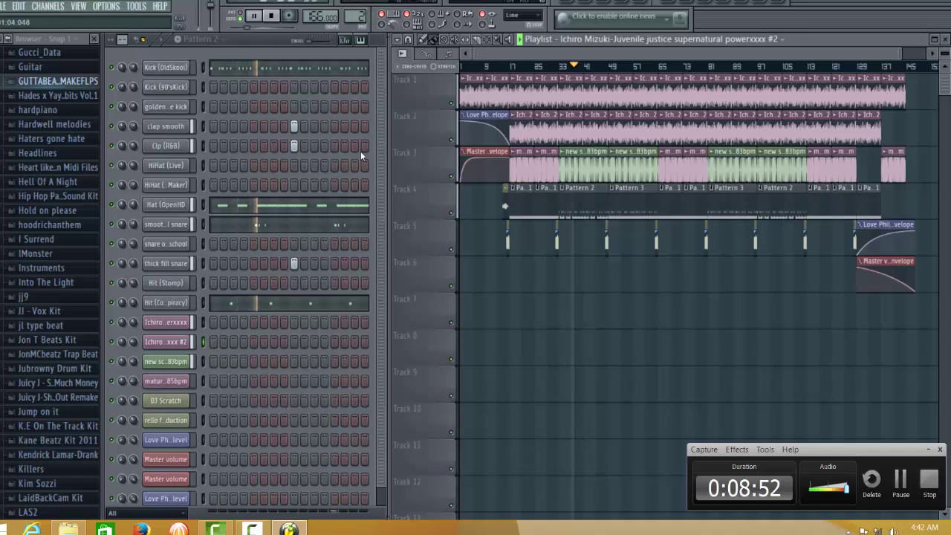
left_click_drag(380, 118, 385, 163)
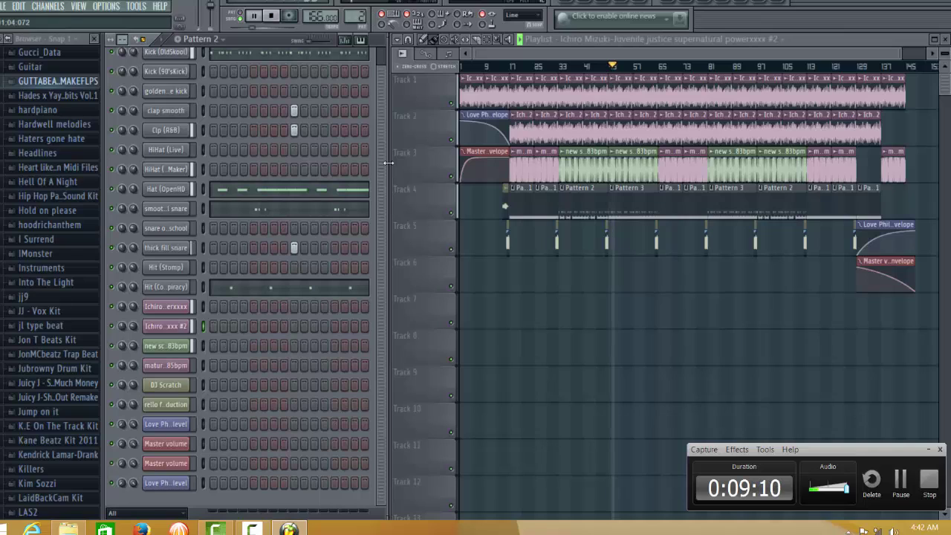
key("space")
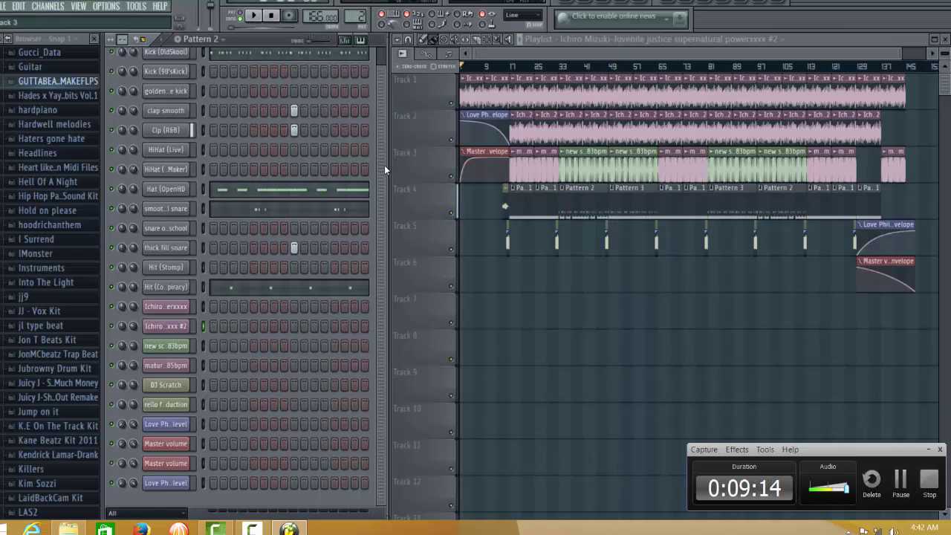
left_click_drag(381, 196, 382, 179)
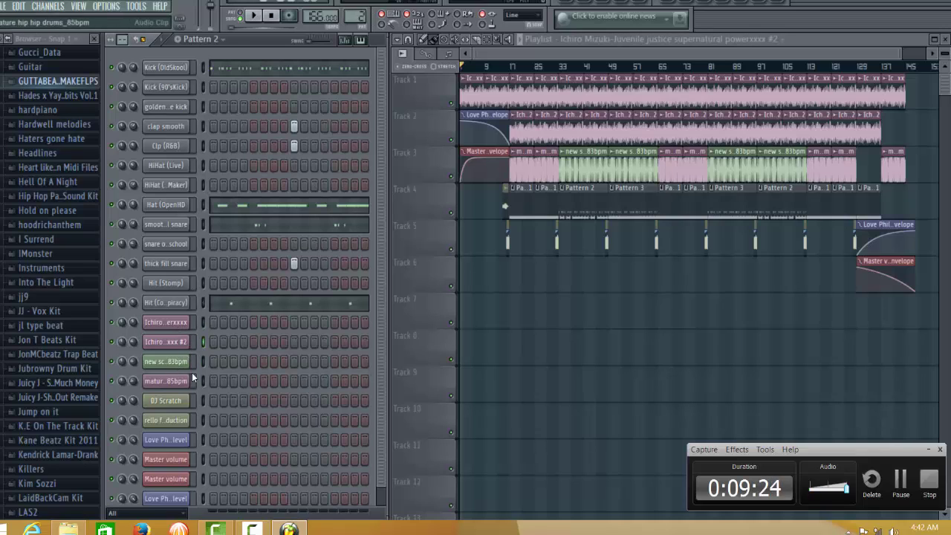
scroll(301, 189, "down", 1)
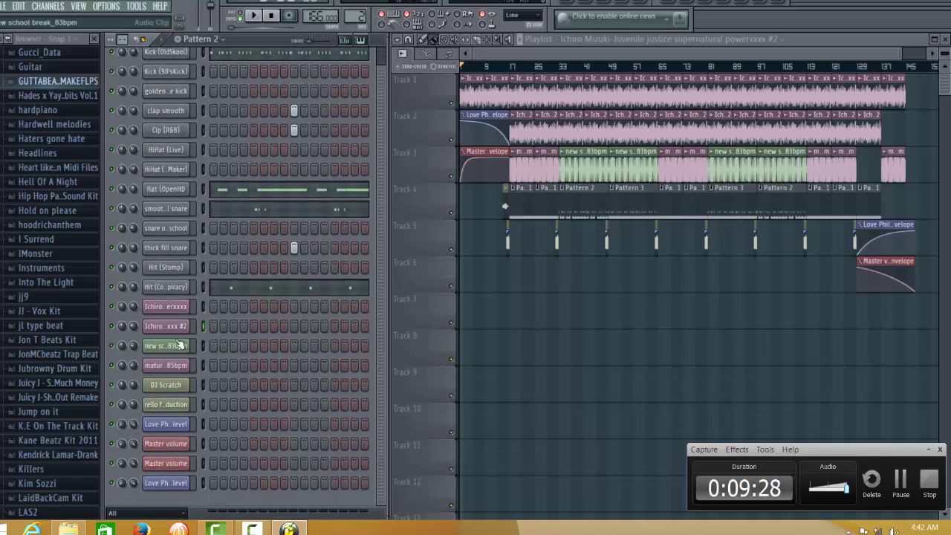
scroll(378, 359, "up", 1)
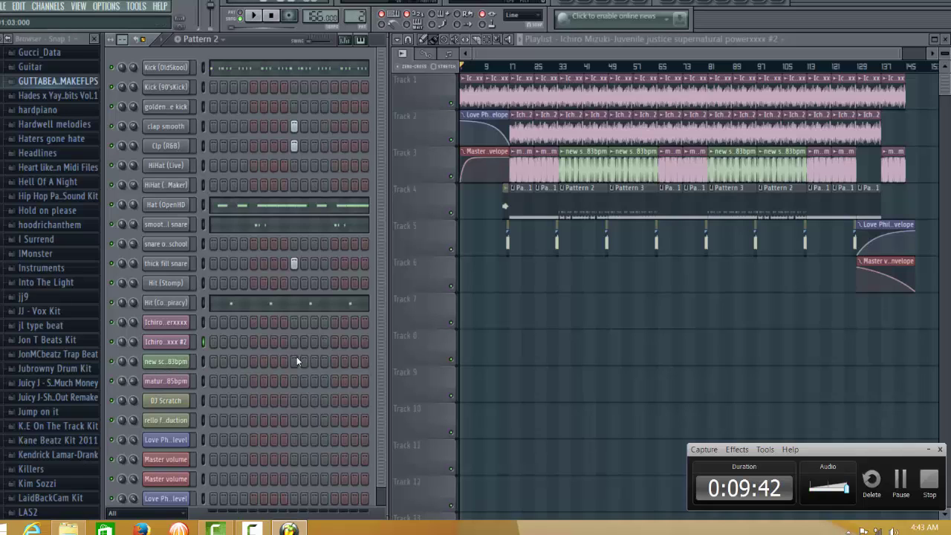
scroll(296, 357, "down", 1)
scroll(299, 361, "up", 1)
scroll(382, 272, "down", 1)
scroll(385, 299, "up", 1)
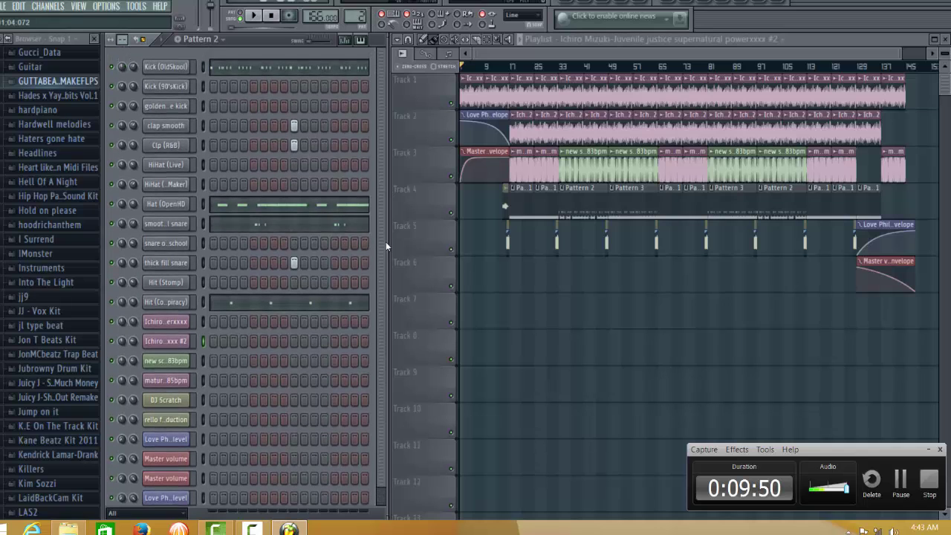
scroll(383, 244, "down", 1)
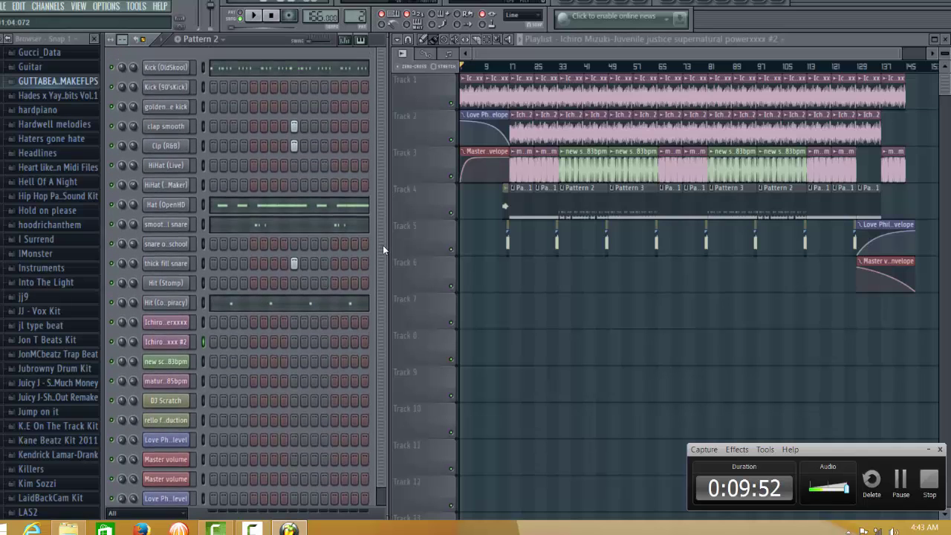
scroll(383, 246, "down", 2)
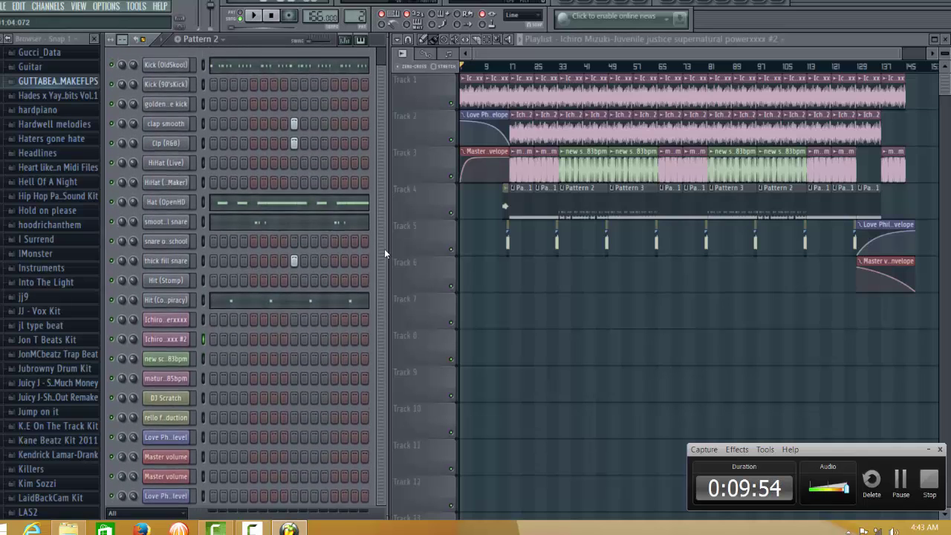
scroll(385, 255, "up", 1)
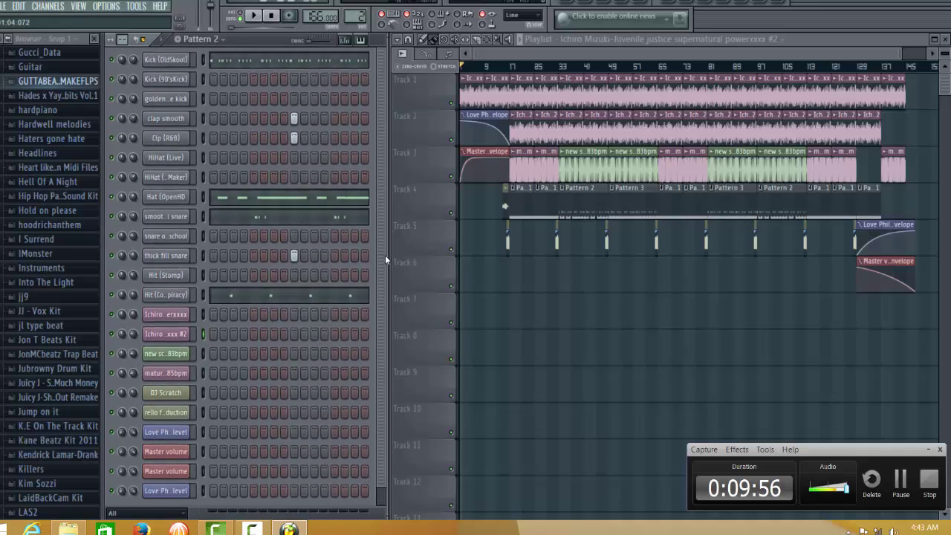
scroll(383, 266, "down", 2)
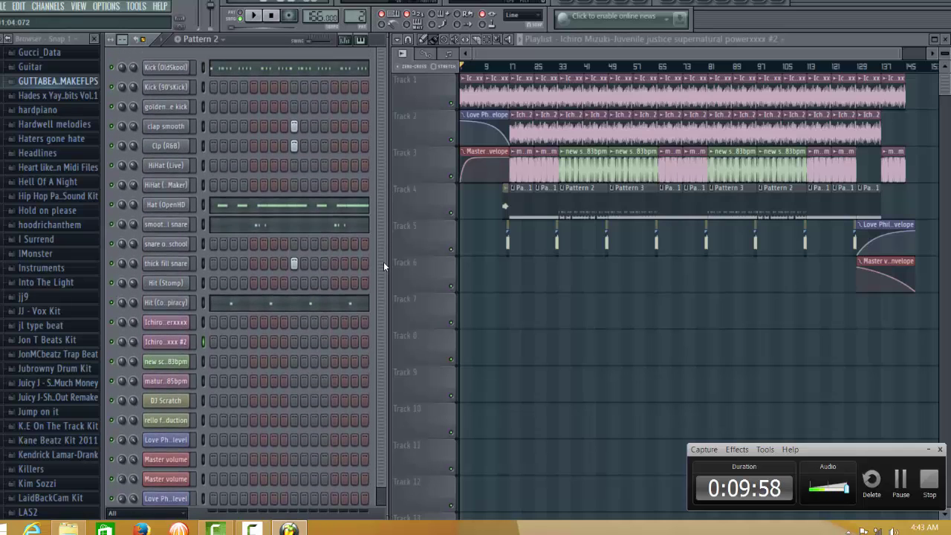
scroll(381, 268, "up", 2)
left_click_drag(379, 221, 386, 201)
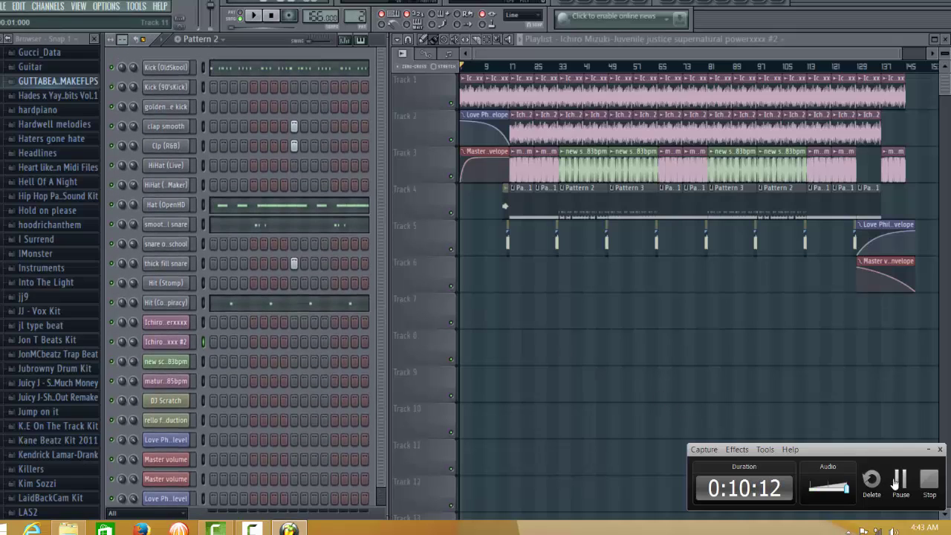